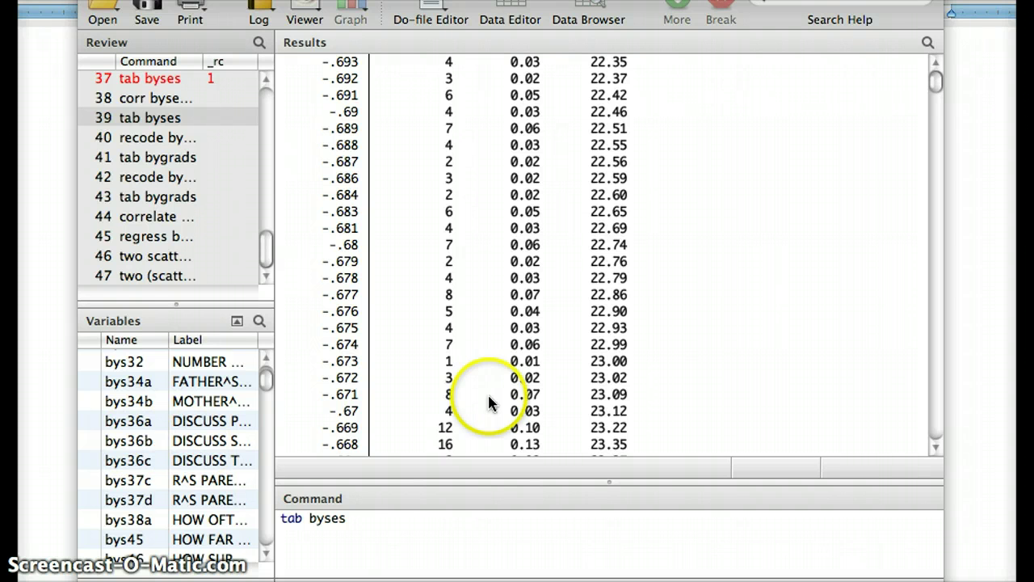
Focus Stata and spread out all open windows to find the Word equation document
click(751, 358)
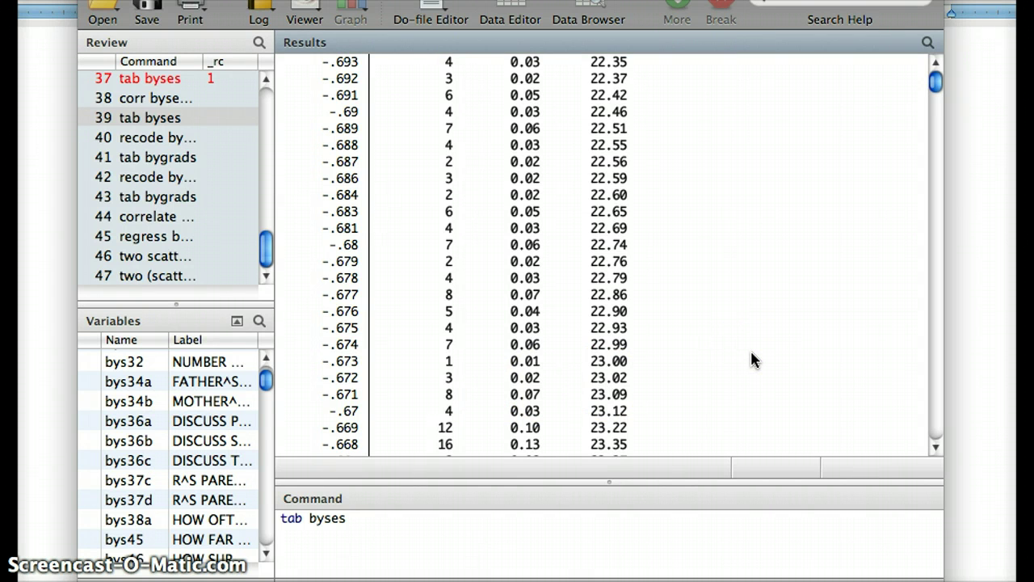
key(F9)
Bring the Word document forward and scroll down to the IV SES to DV Grades diagram
click(885, 221)
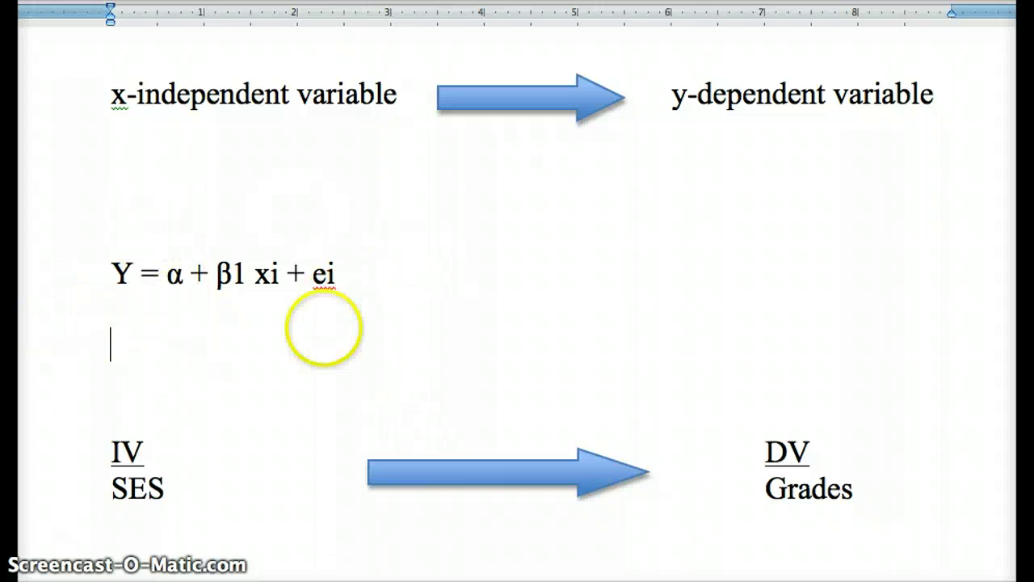
scroll(404, 393, down, 4)
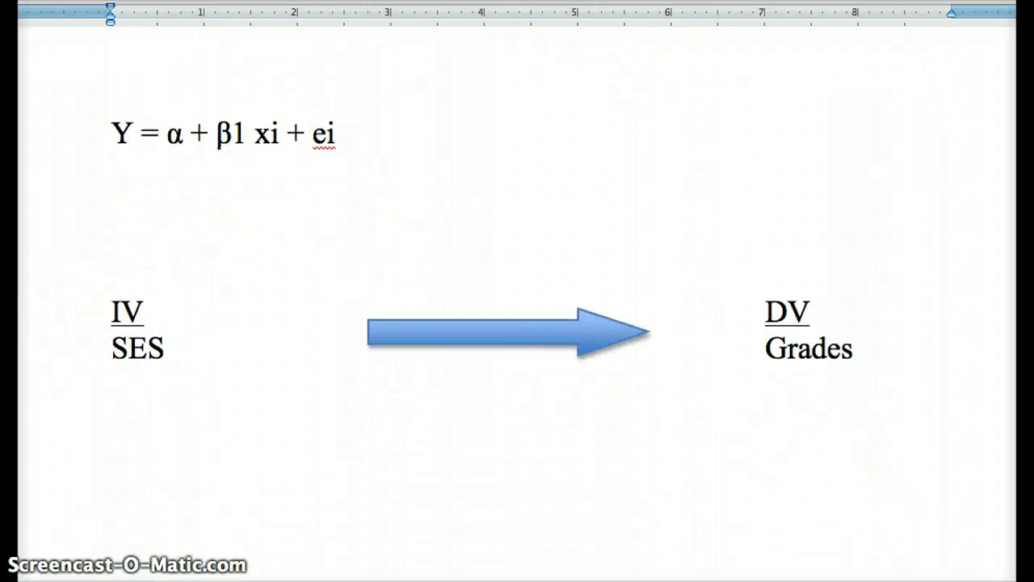
scroll(517, 323, down, 3)
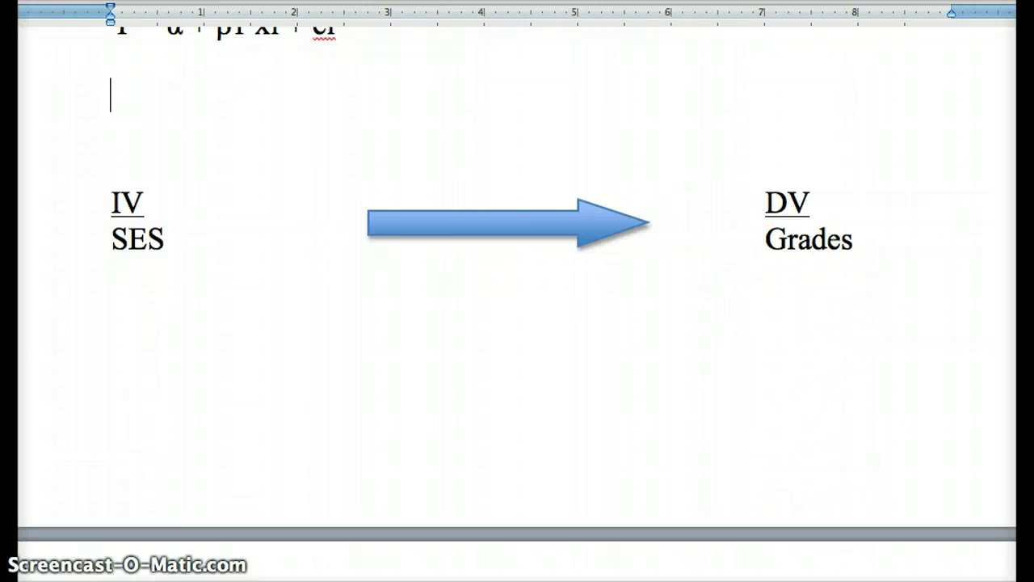
Return to Stata and delete the old 'tab byses' command from the Command box
key(F9)
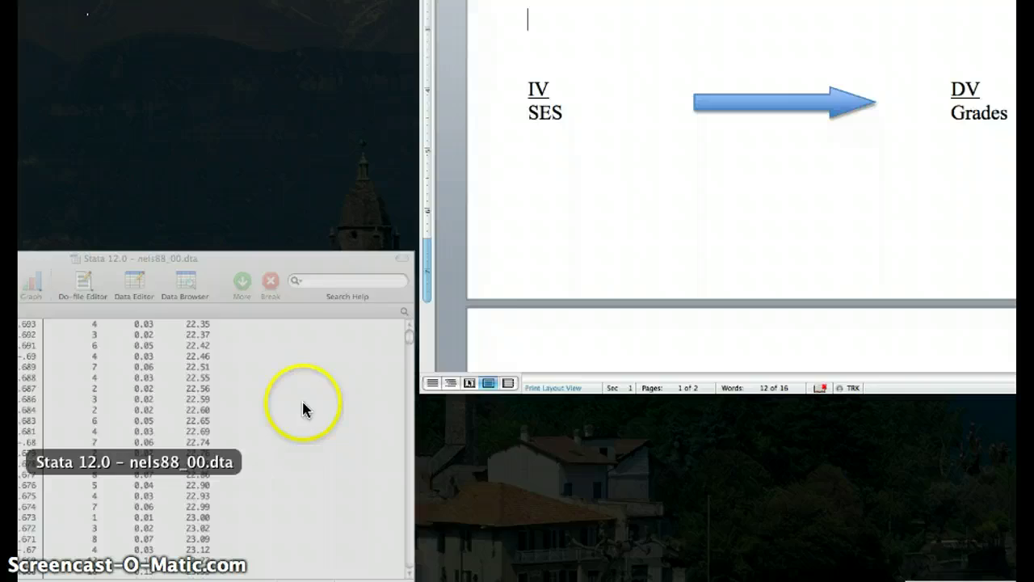
click(300, 411)
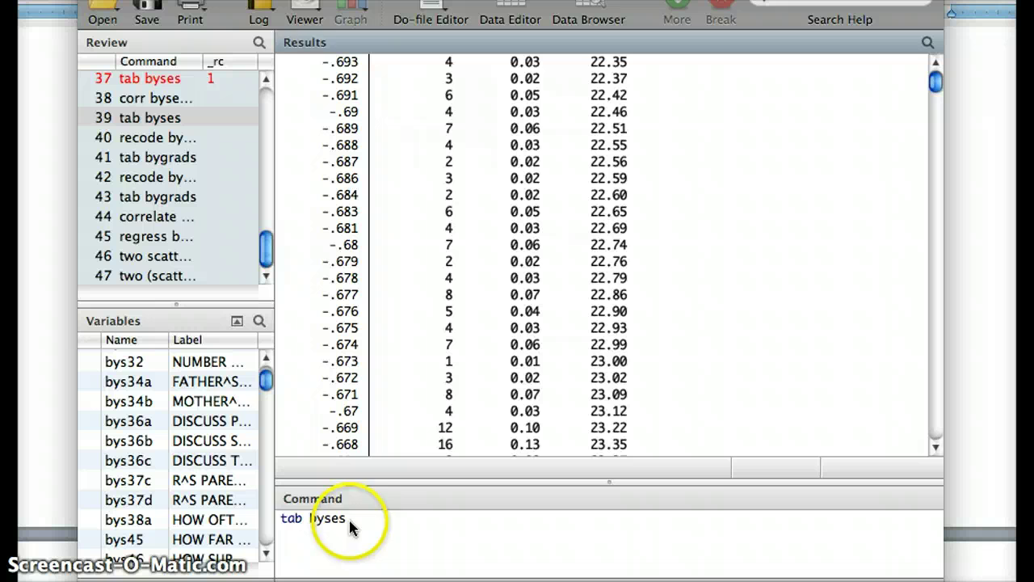
drag(348, 517, 293, 514)
key(BackSpace)
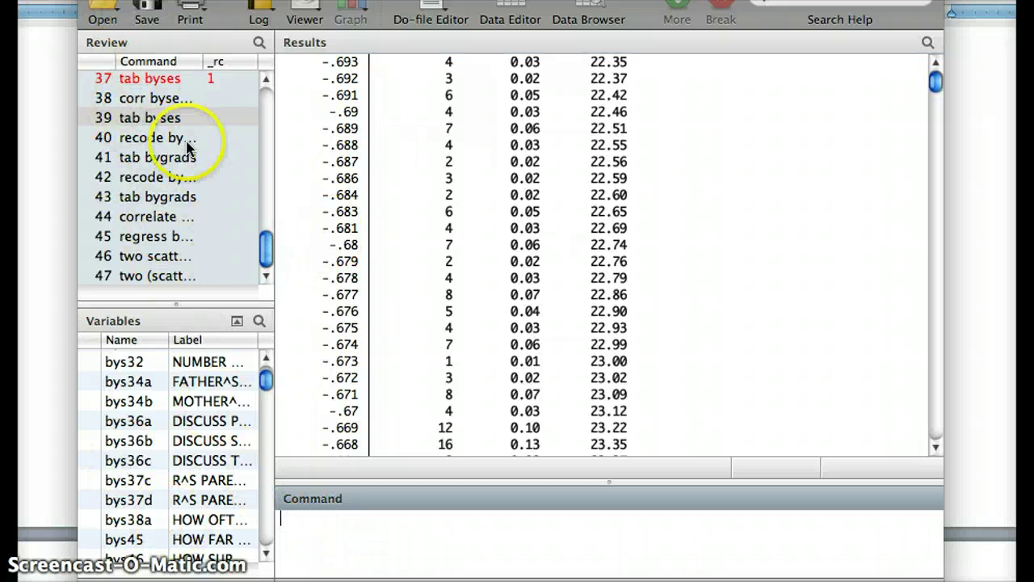
mouse_move(263, 251)
mouse_down()
mouse_move(266, 203)
mouse_move(267, 271)
mouse_up()
click(146, 202)
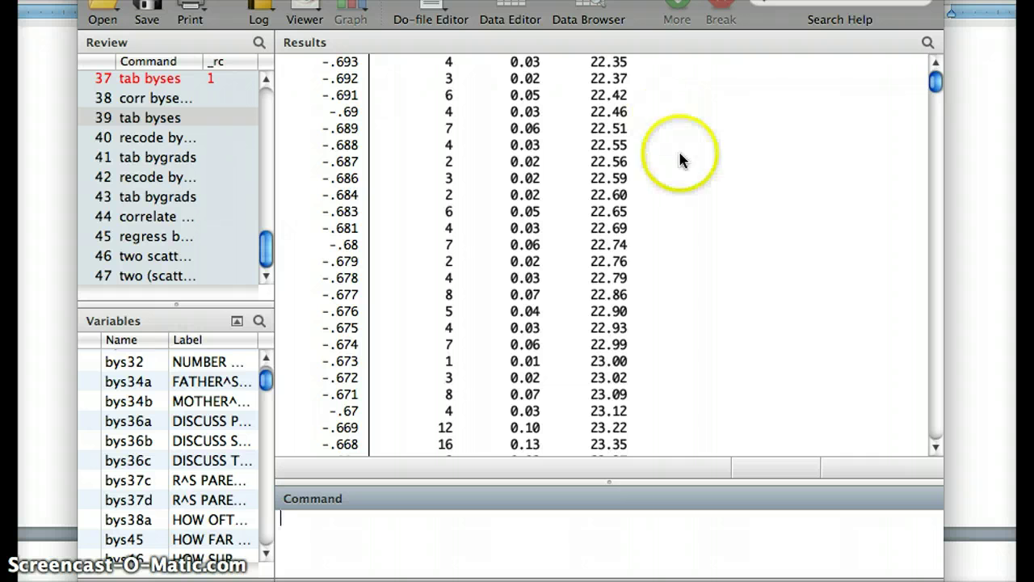
Scroll the Results to the byses recode of 99.999 to missing, with 760 changes made
key(super+Tab)
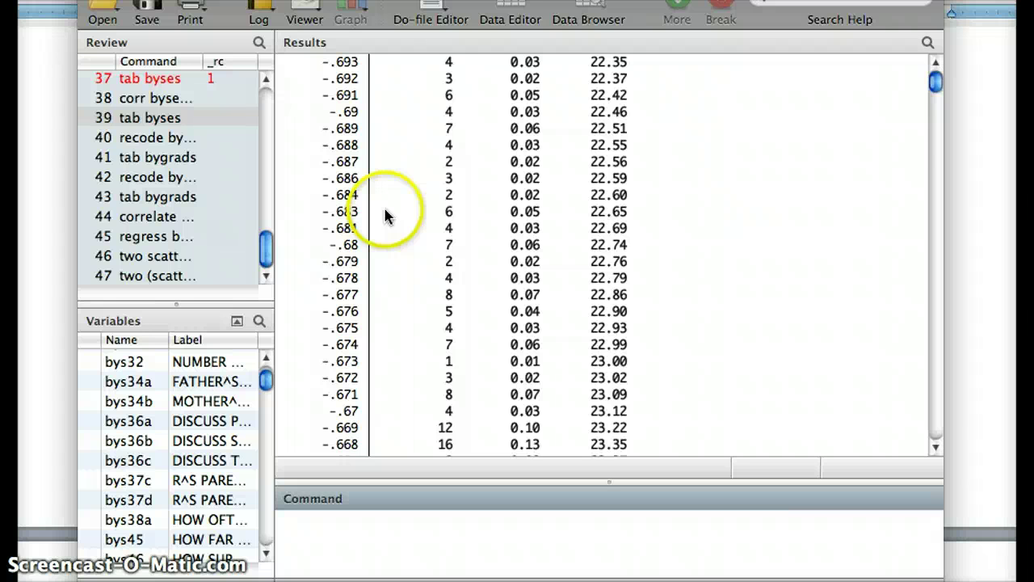
click(936, 138)
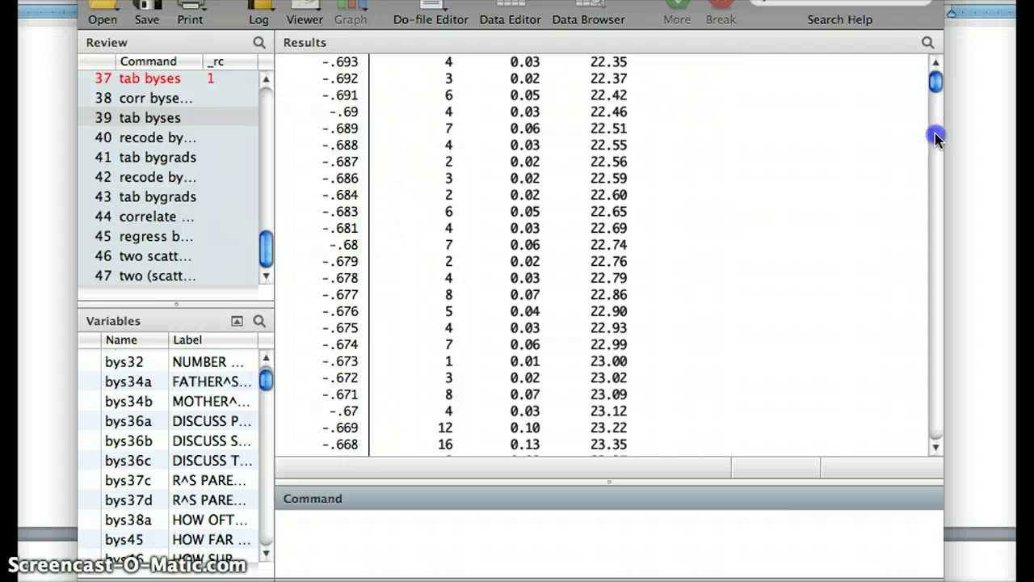
drag(936, 138, 938, 409)
scroll(445, 225, up, 1)
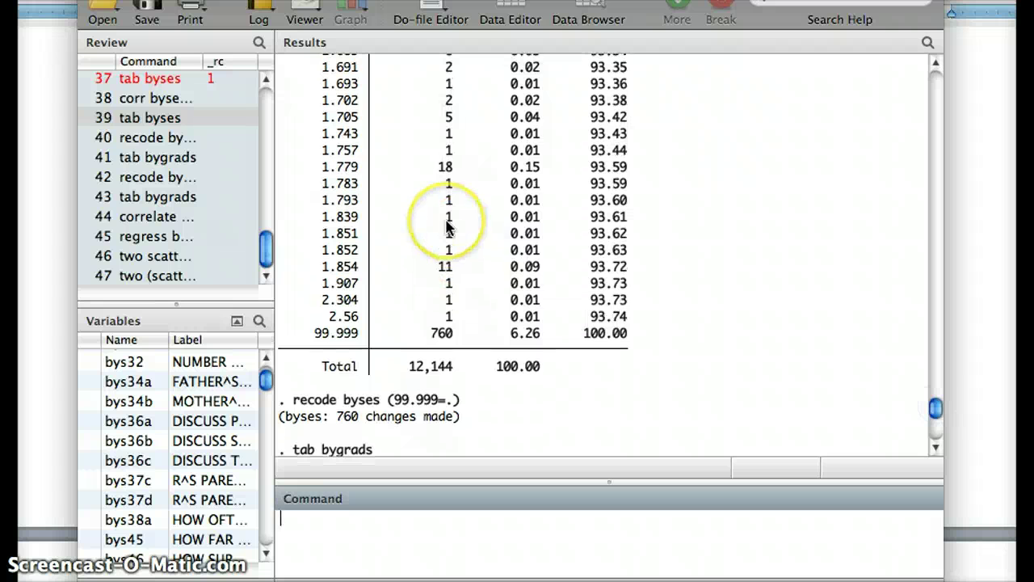
click(340, 334)
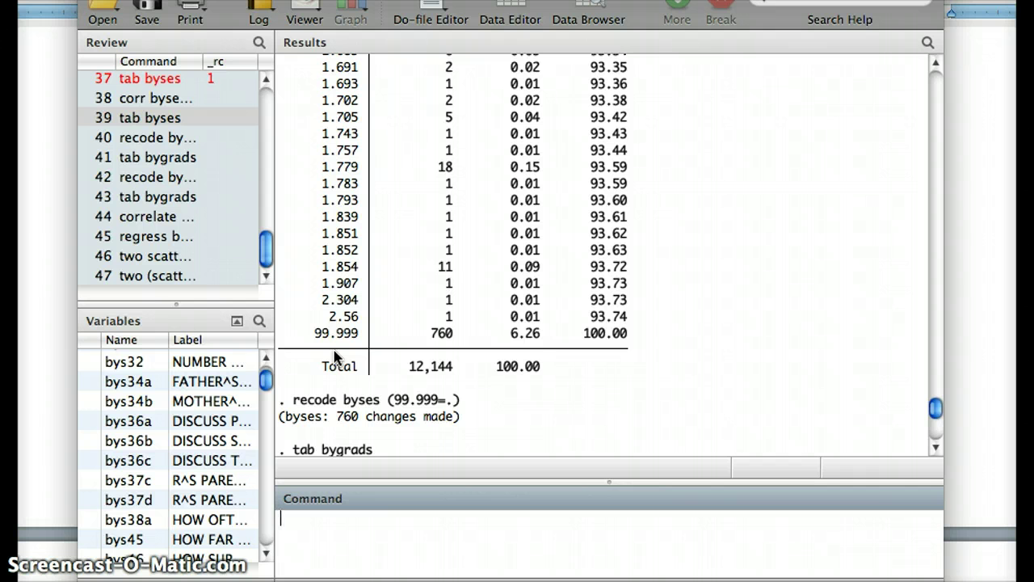
click(284, 420)
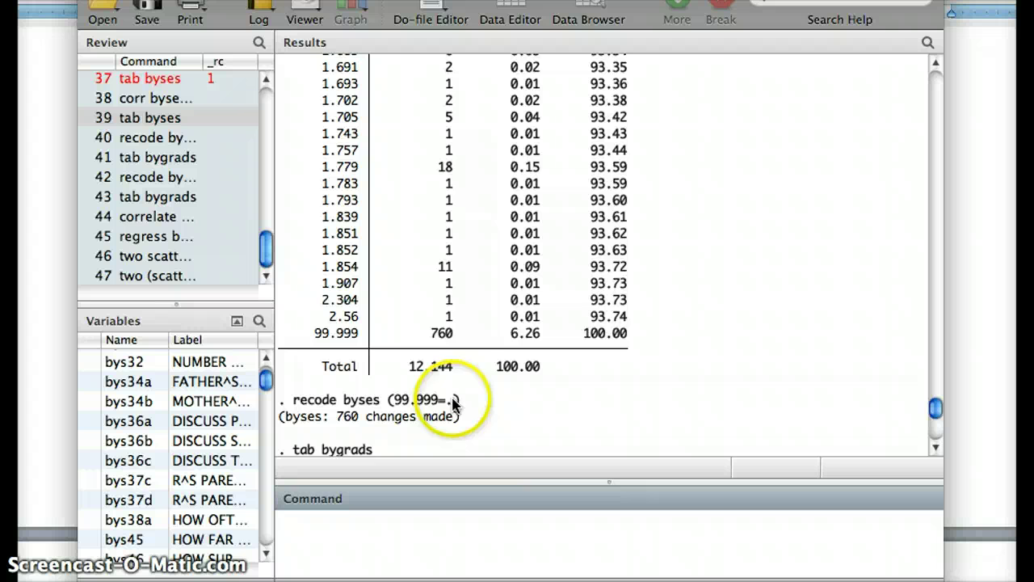
scroll(522, 372, down, 2)
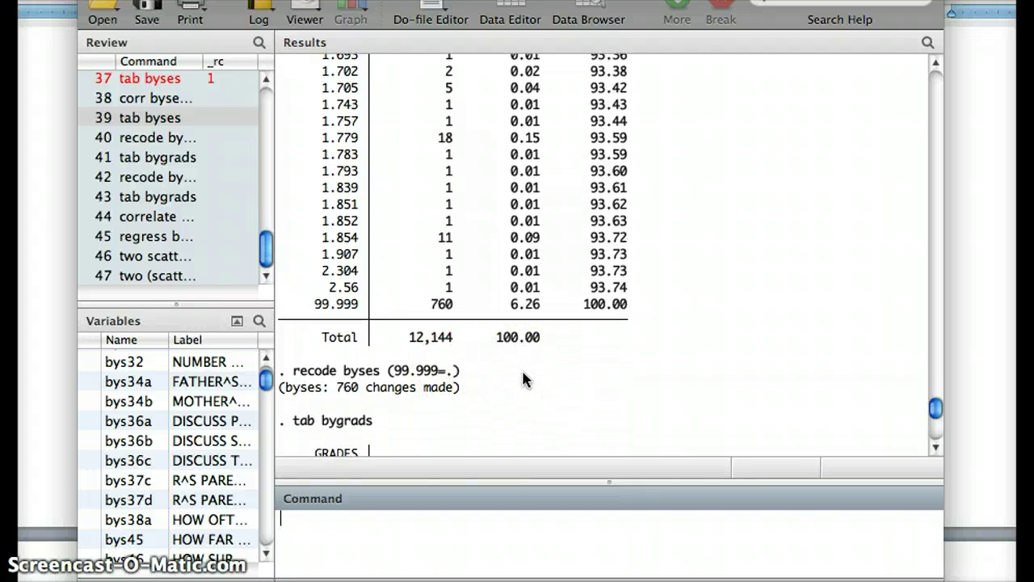
scroll(523, 380, down, 3)
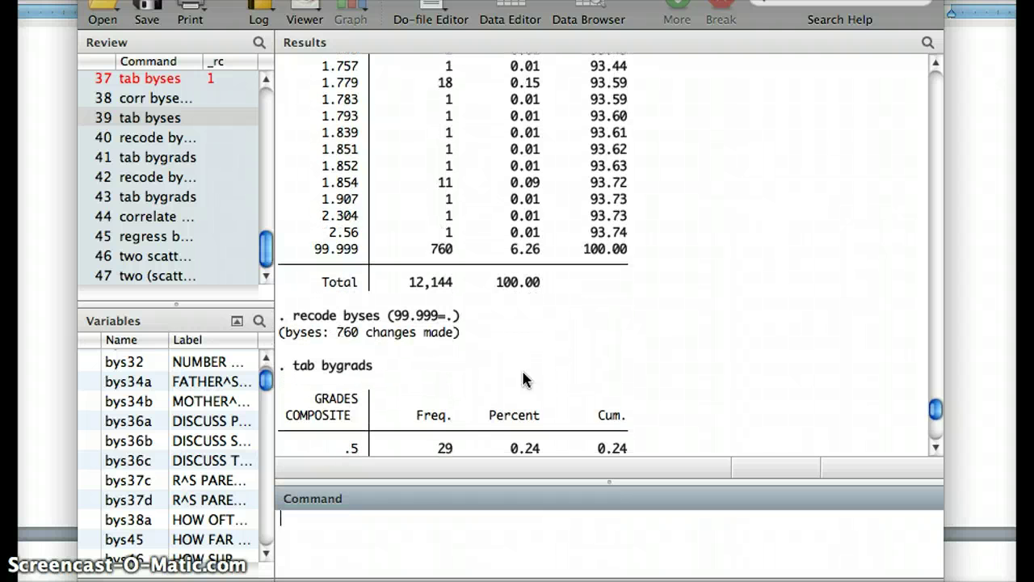
scroll(524, 379, down, 3)
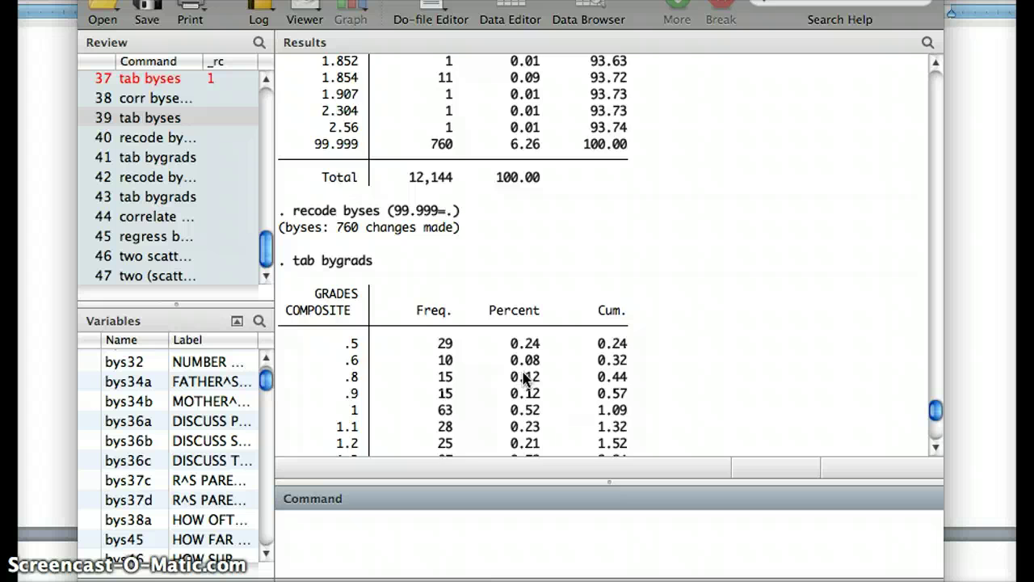
scroll(523, 378, down, 5)
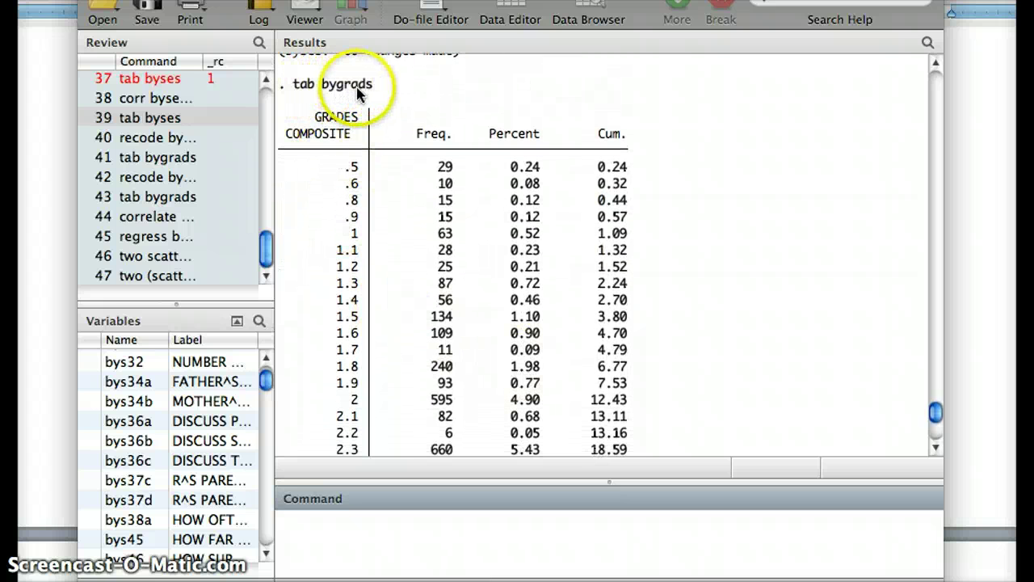
scroll(367, 97, down, 1)
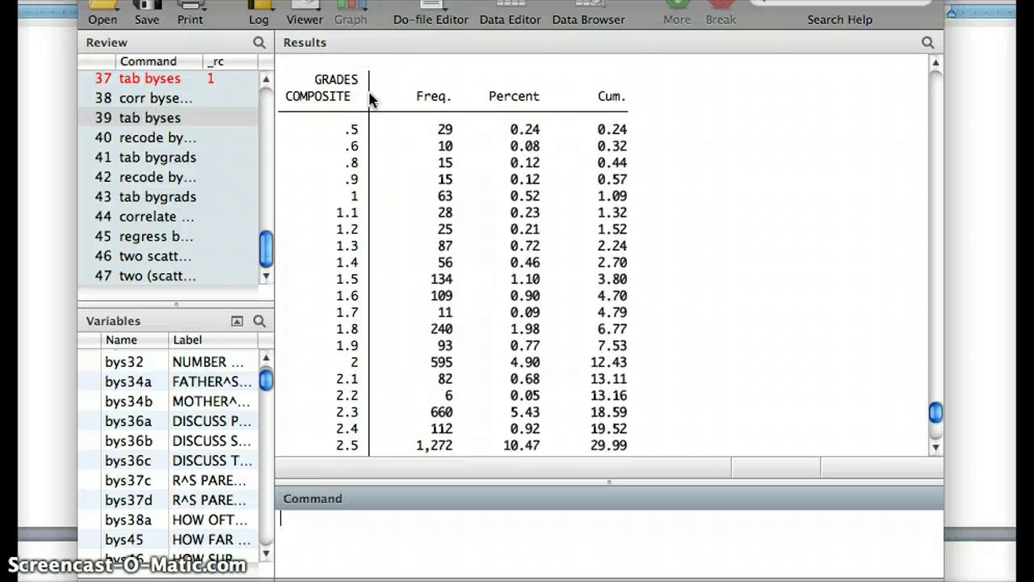
scroll(360, 105, down, 8)
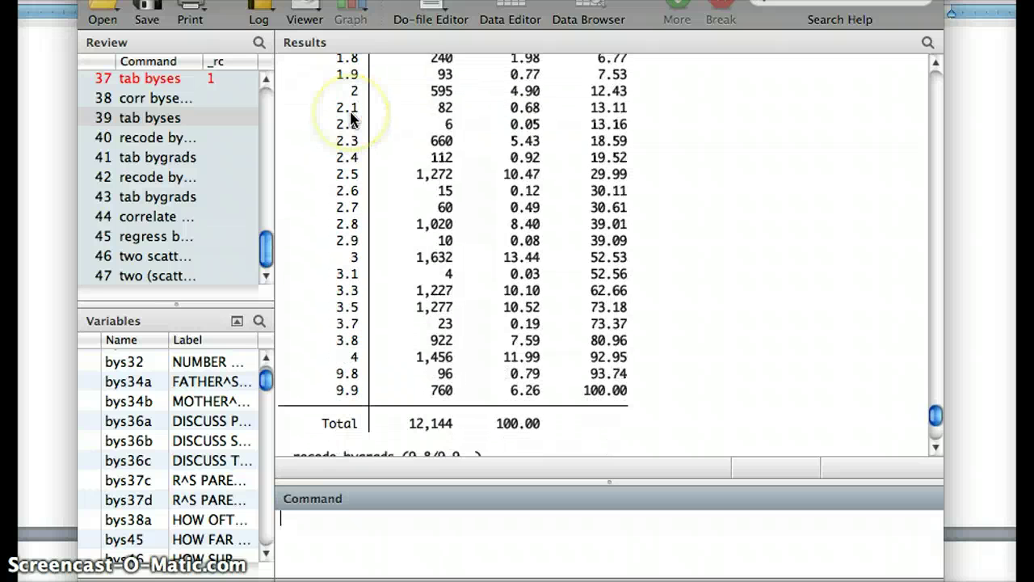
scroll(353, 120, down, 2)
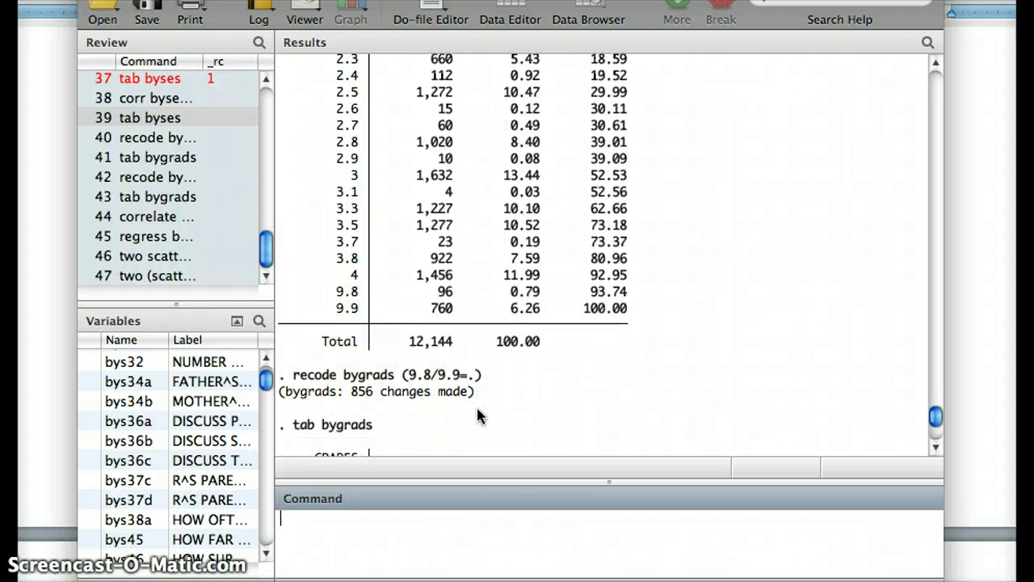
scroll(477, 414, down, 5)
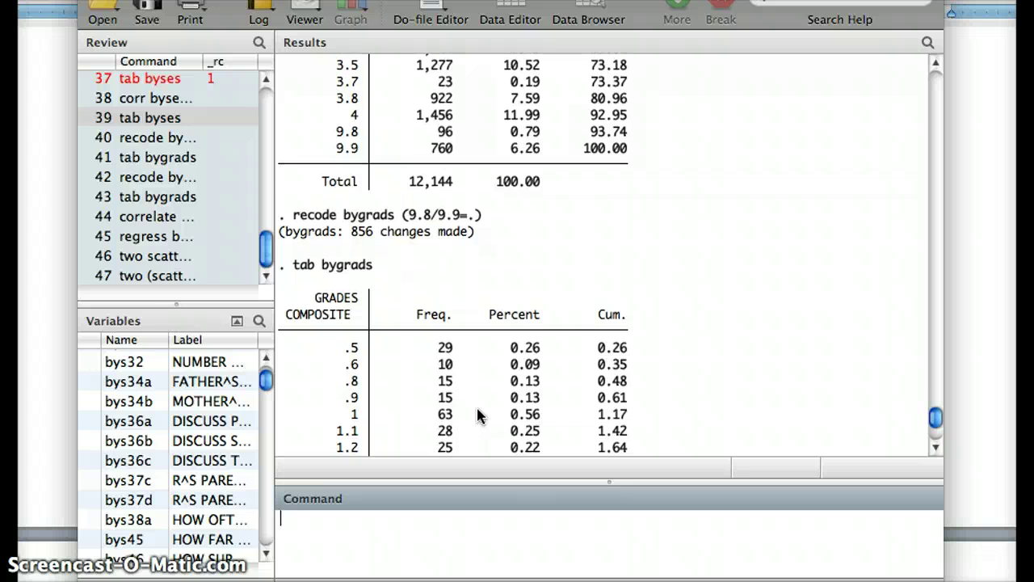
scroll(478, 414, down, 10)
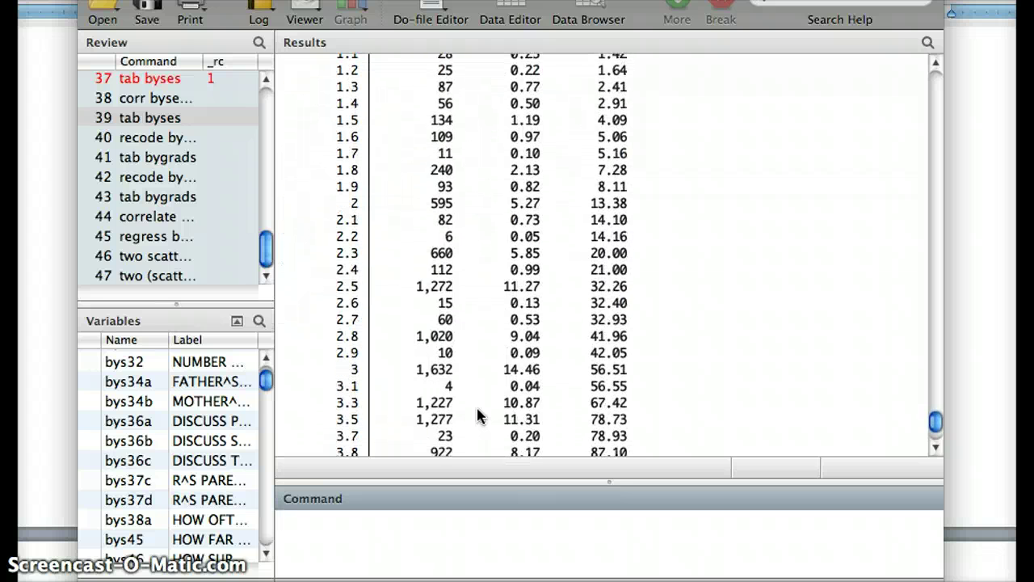
scroll(477, 414, down, 3)
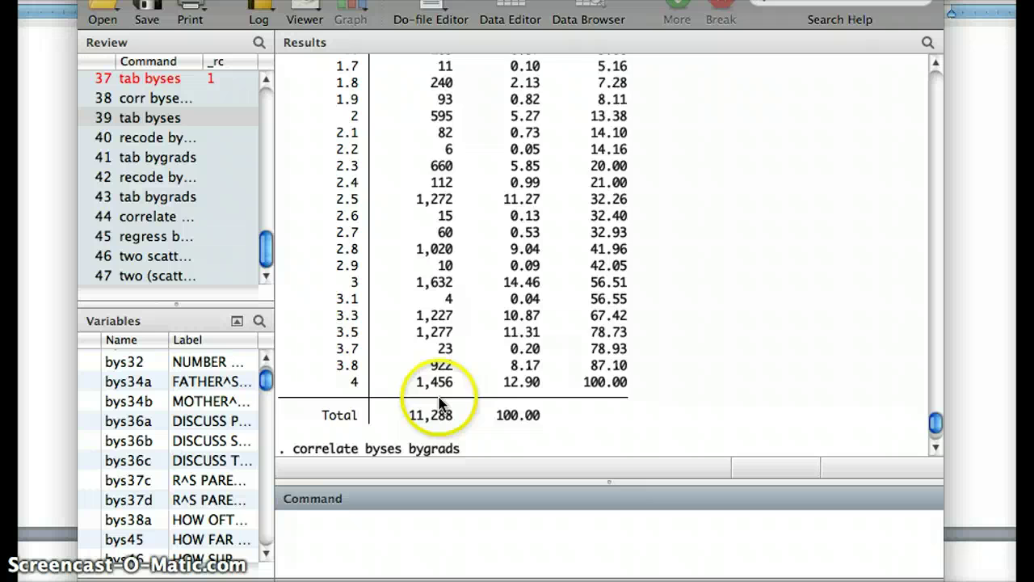
scroll(439, 400, up, 7)
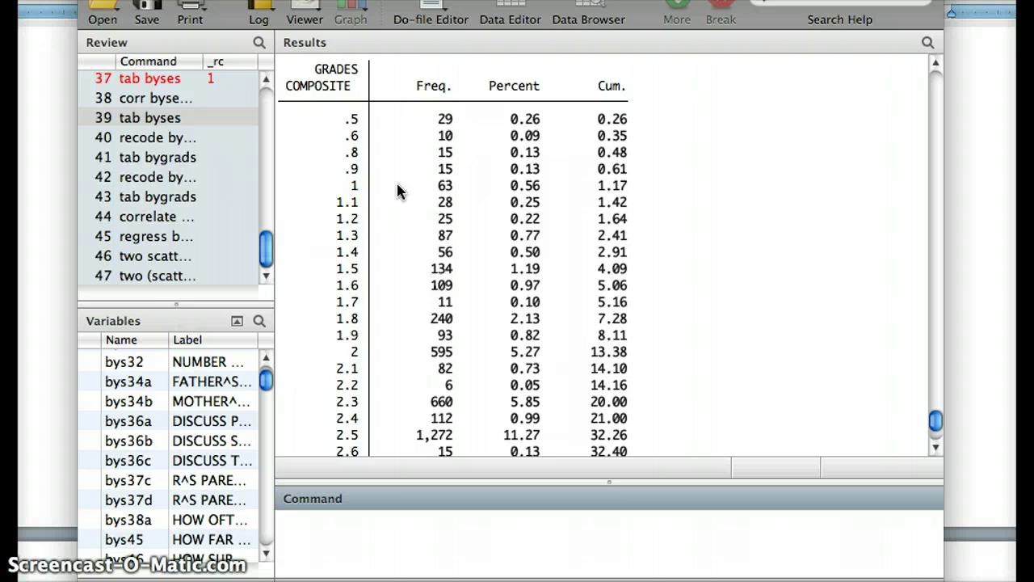
scroll(398, 190, down, 5)
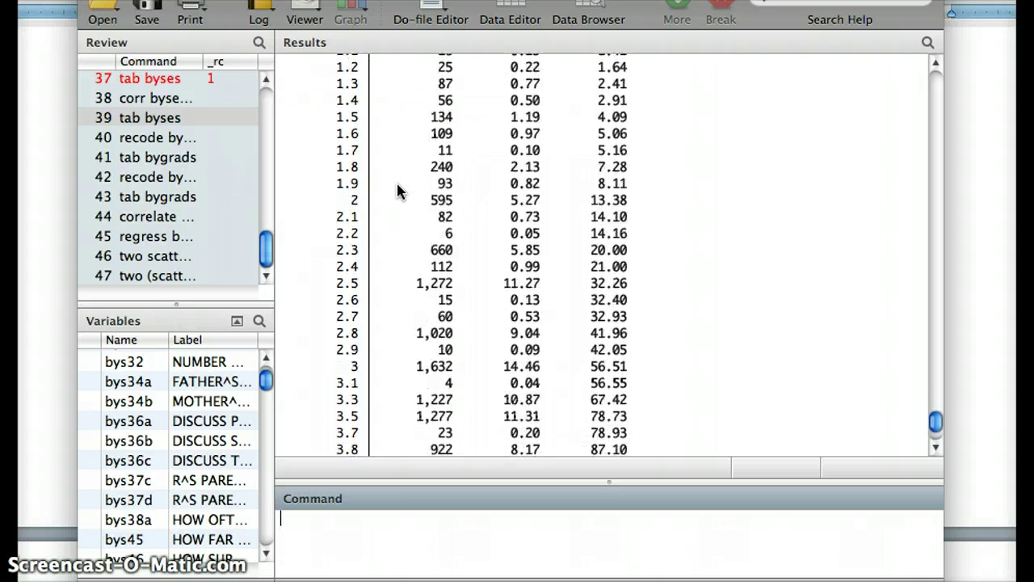
scroll(398, 190, down, 2)
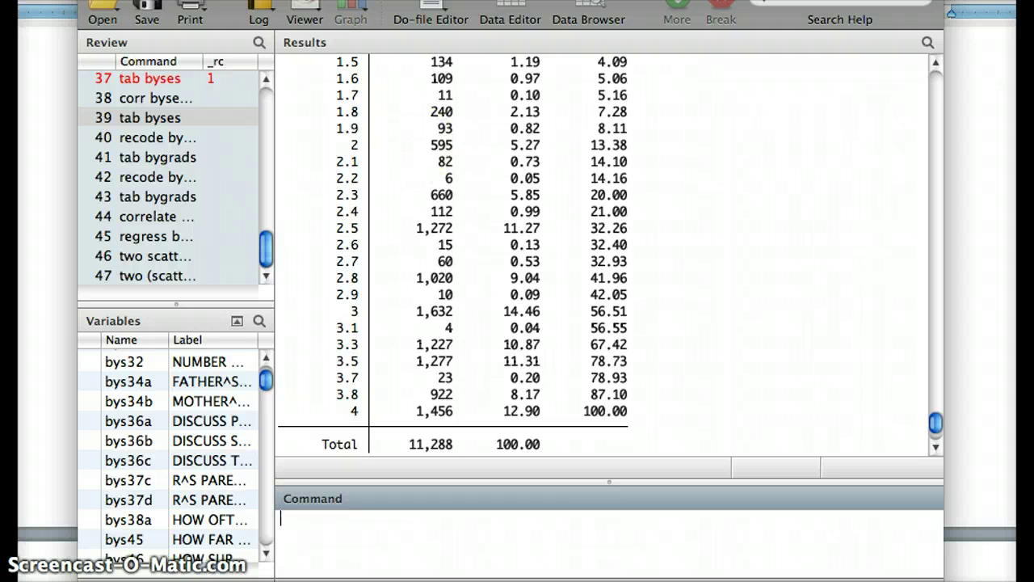
mouse_move(476, 0)
mouse_down()
mouse_move(476, 16)
mouse_move(452, 32)
mouse_move(476, 16)
mouse_up()
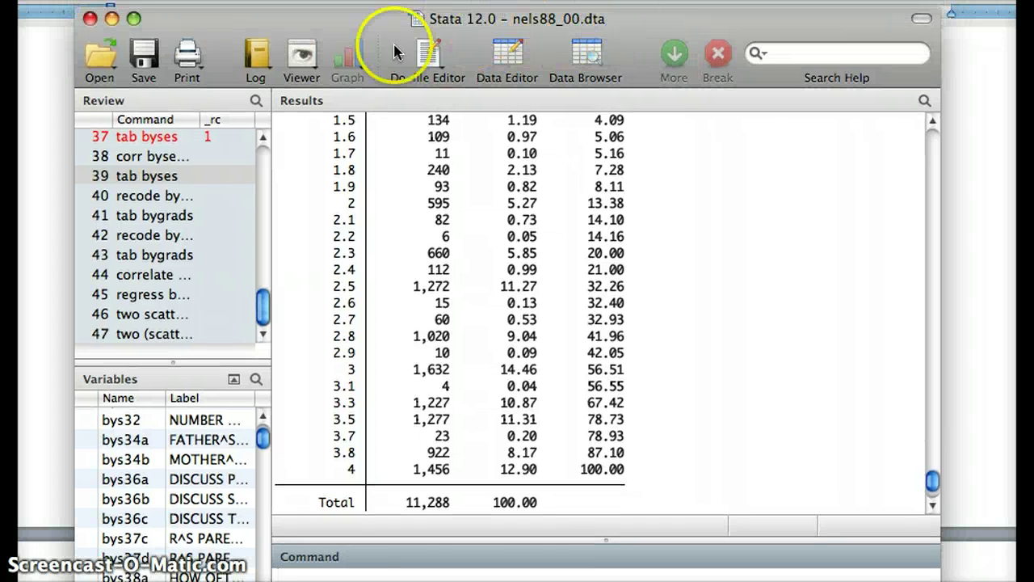
drag(646, 28, 651, 0)
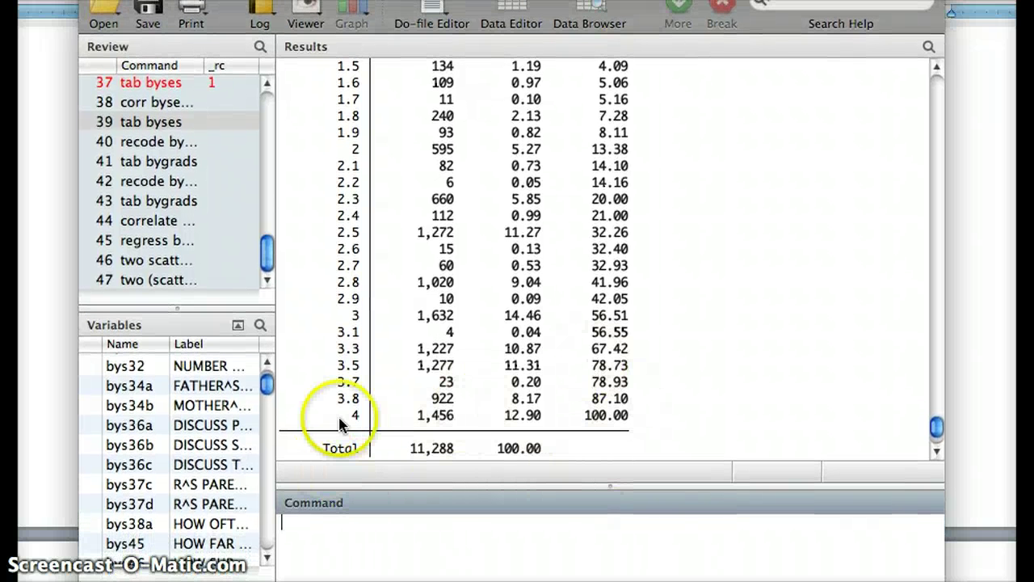
scroll(340, 409, up, 5)
scroll(338, 404, up, 2)
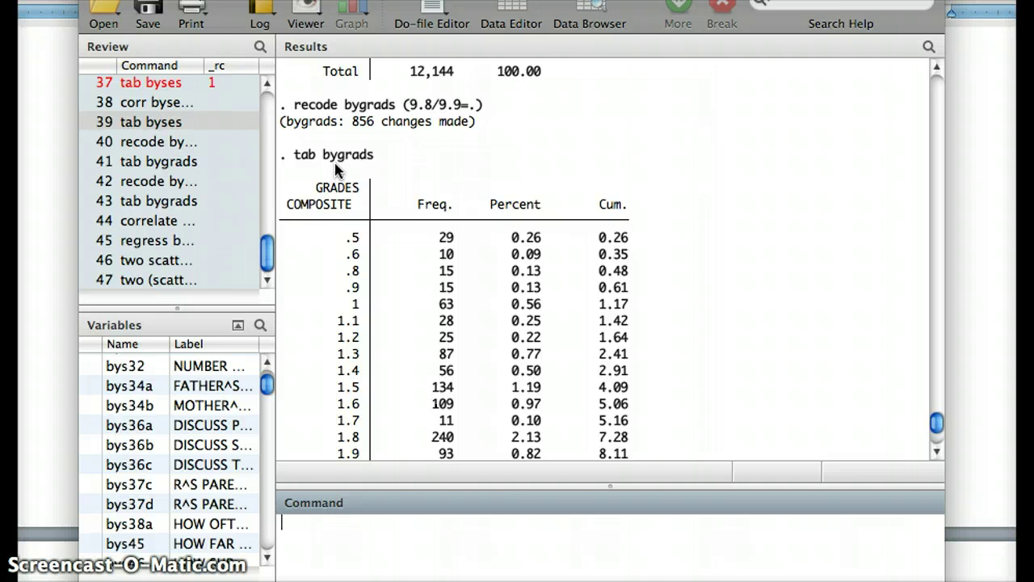
scroll(336, 169, down, 15)
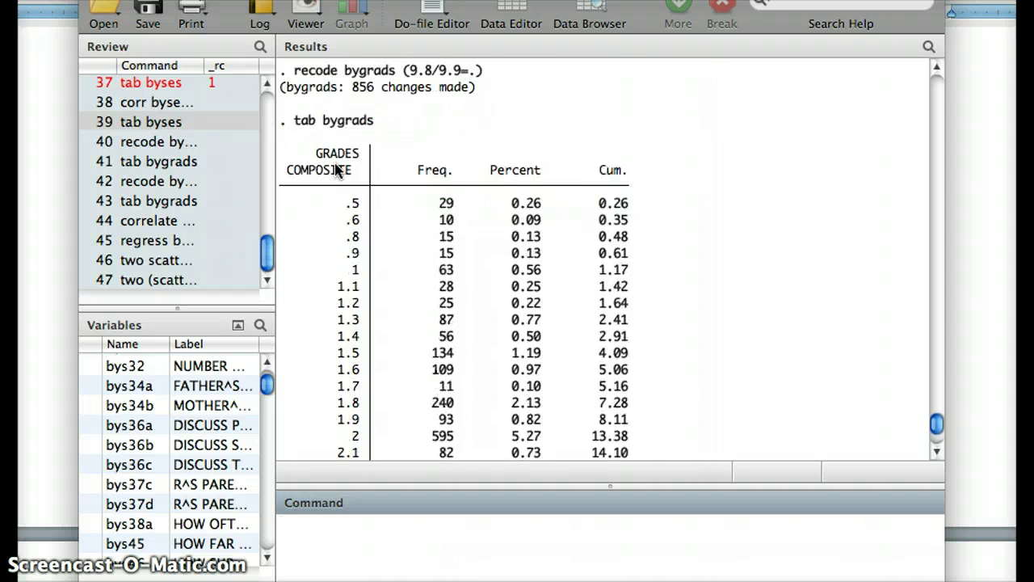
scroll(335, 169, up, 10)
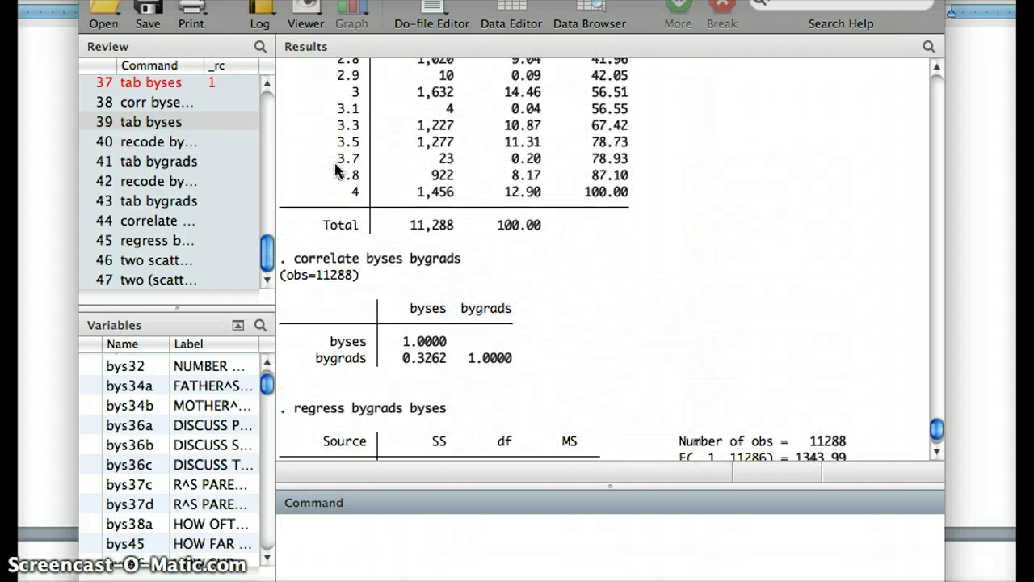
scroll(338, 170, down, 1)
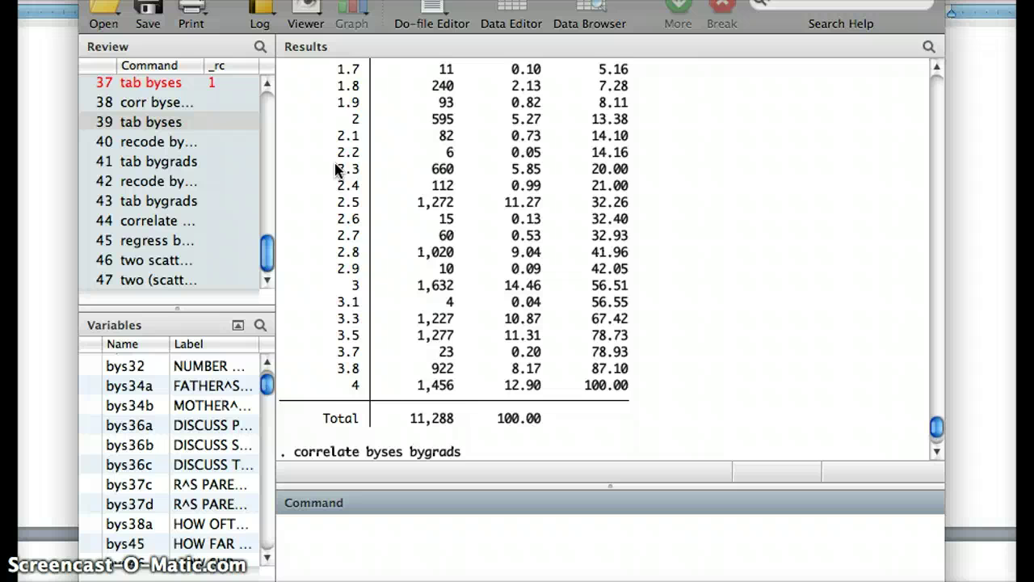
scroll(338, 170, up, 1)
scroll(338, 169, up, 1)
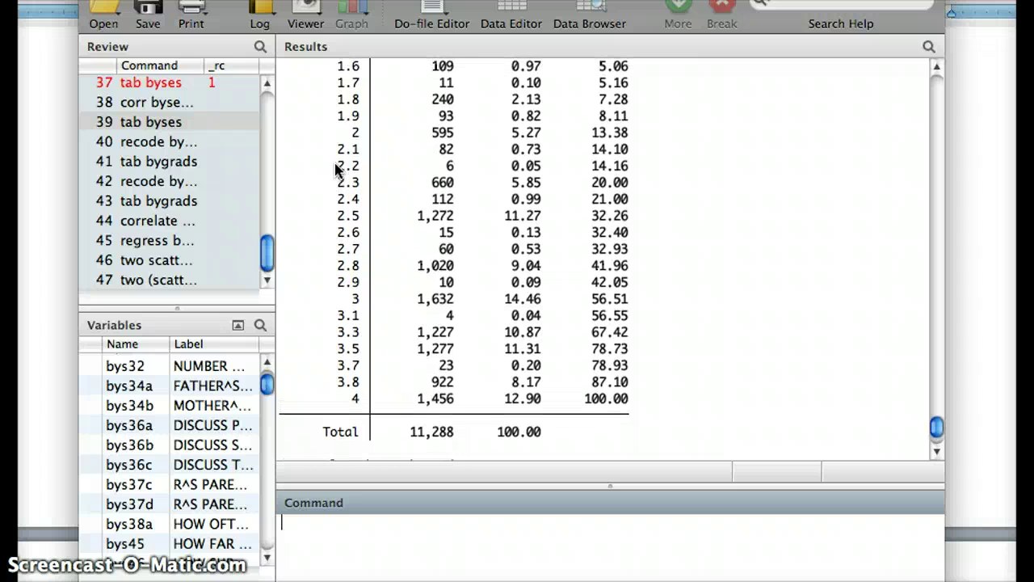
click(194, 232)
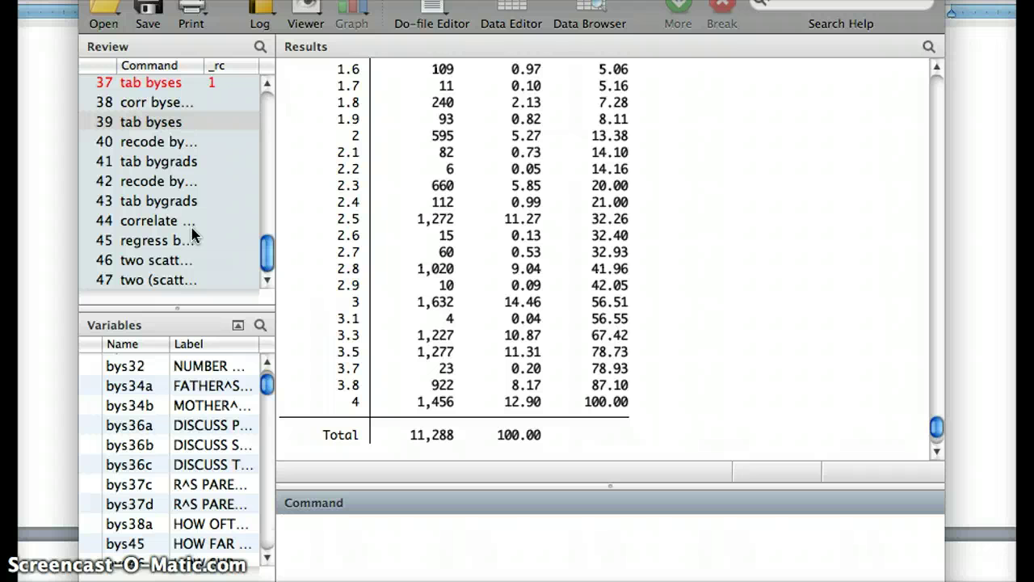
Run 'correlate bygrads byses', giving a correlation of 0.3262 over 11,288 observations
text(correlate)
text(byg)
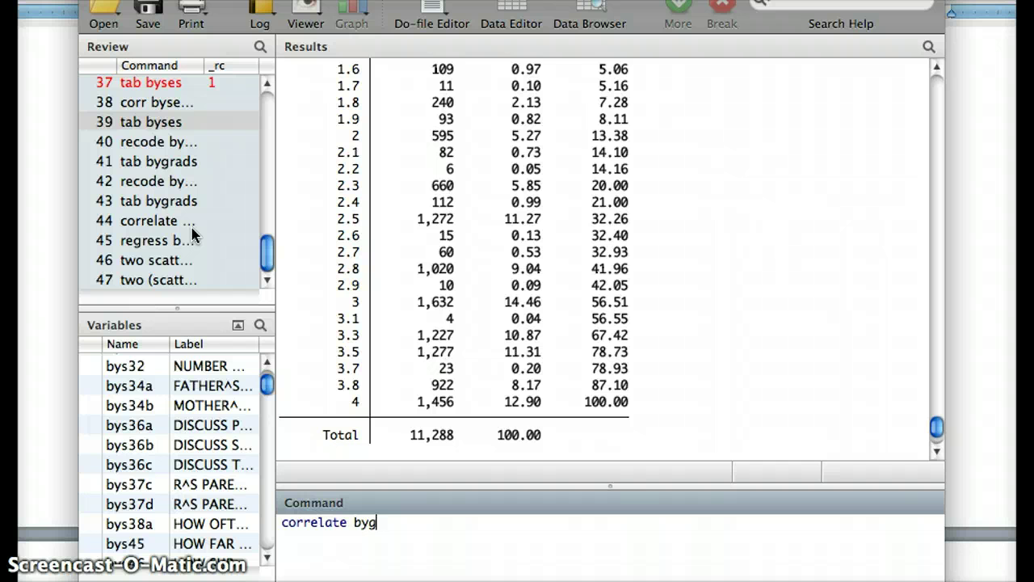
text(rads byses)
key(Return)
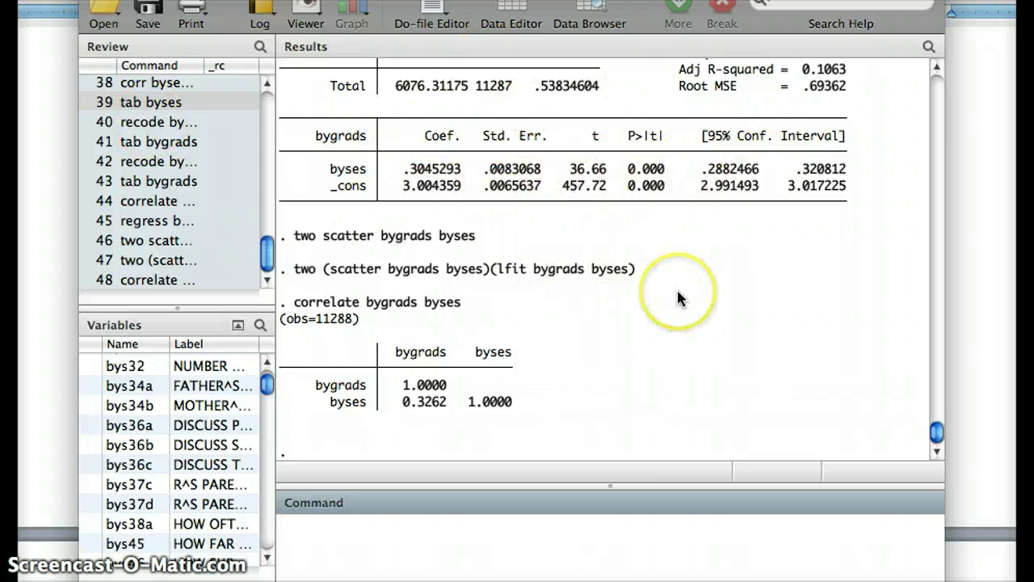
drag(279, 303, 493, 425)
click(561, 404)
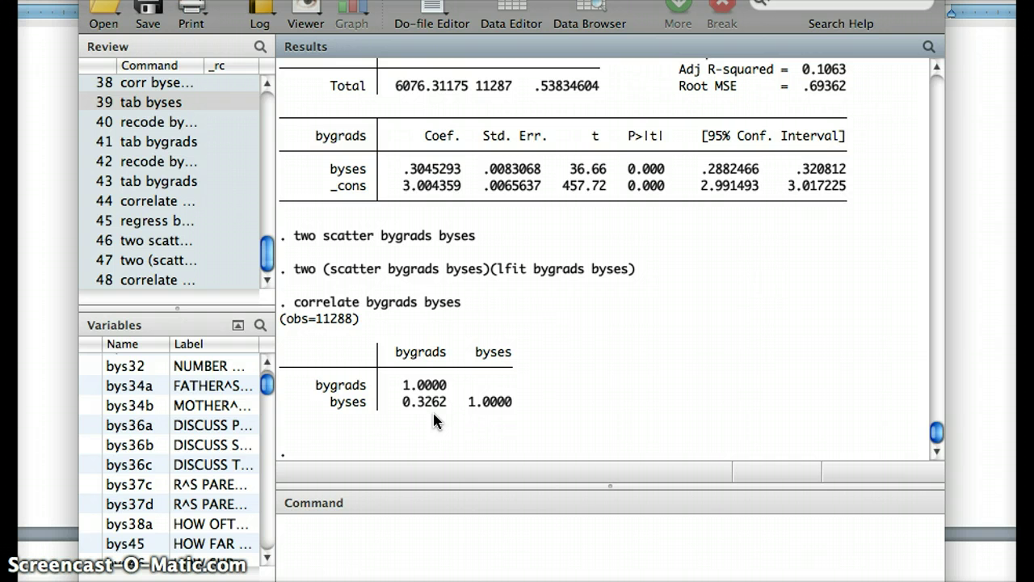
click(392, 535)
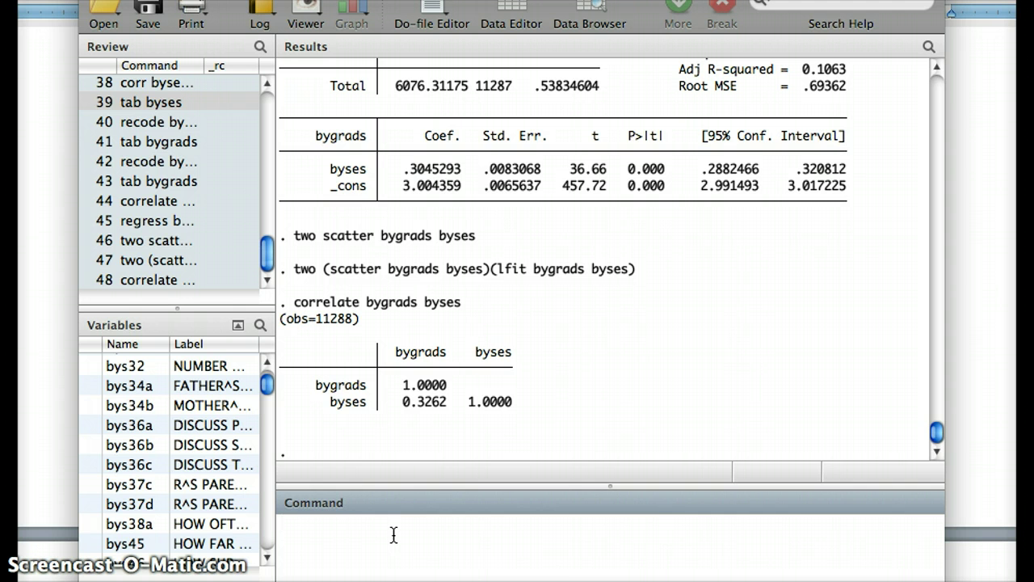
Run 'regress bygrads byses', giving slope .3045293 and constant 3.004359
text(regress)
text(bygrads)
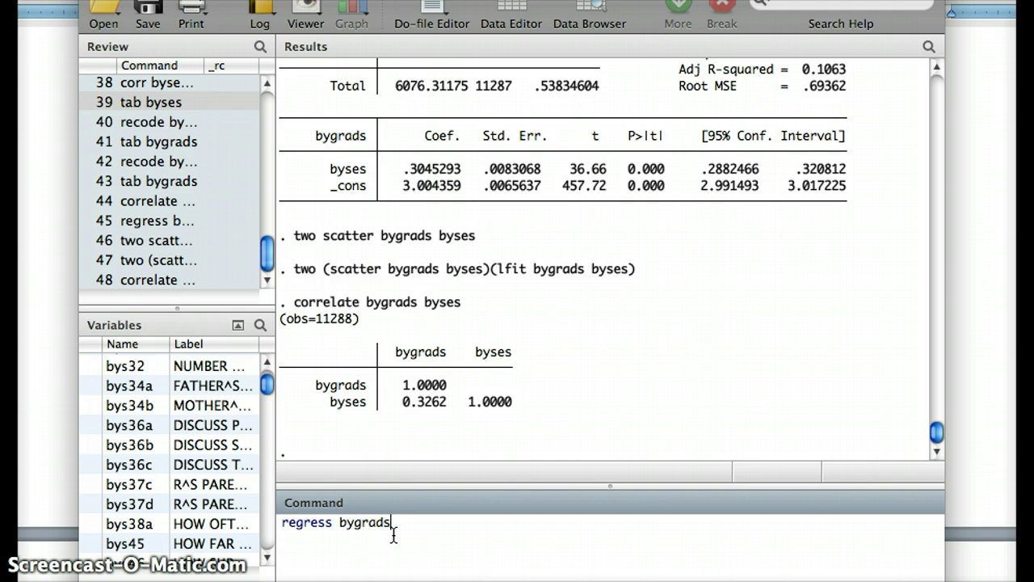
text( byses)
key(Return)
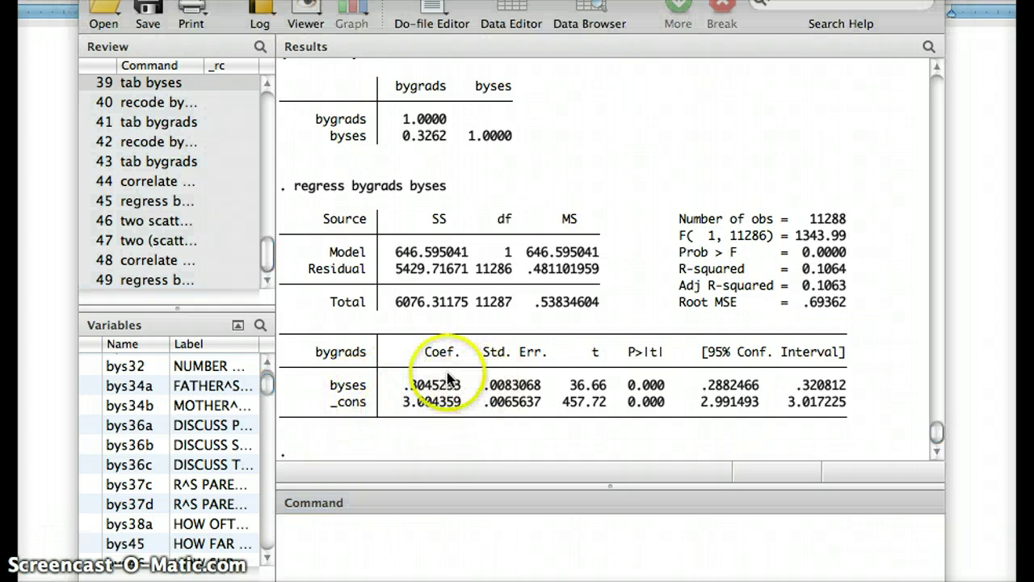
Match the byses slope coefficient to β1 in the Word equation, then return to Stata
drag(406, 386, 452, 390)
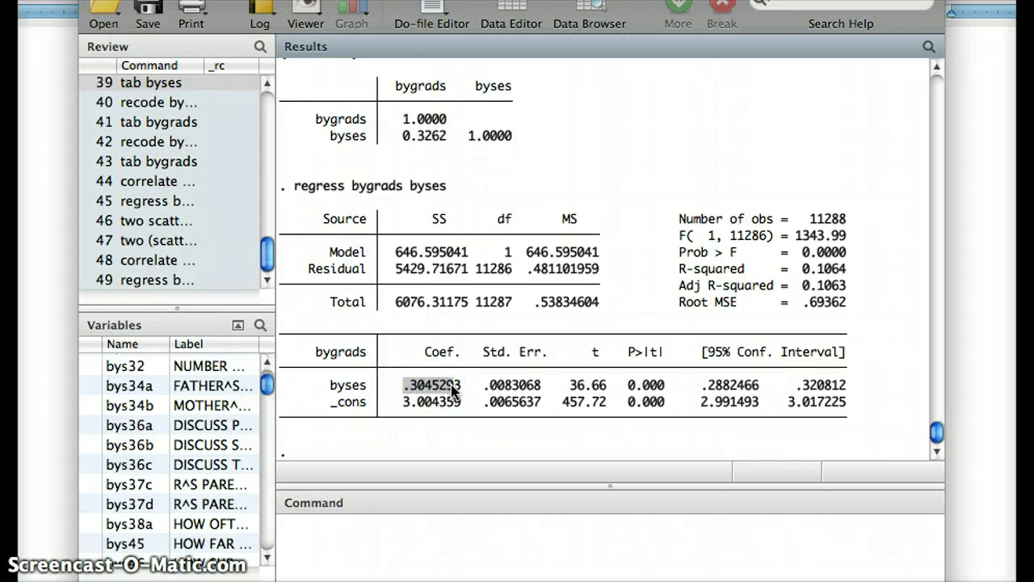
click(446, 378)
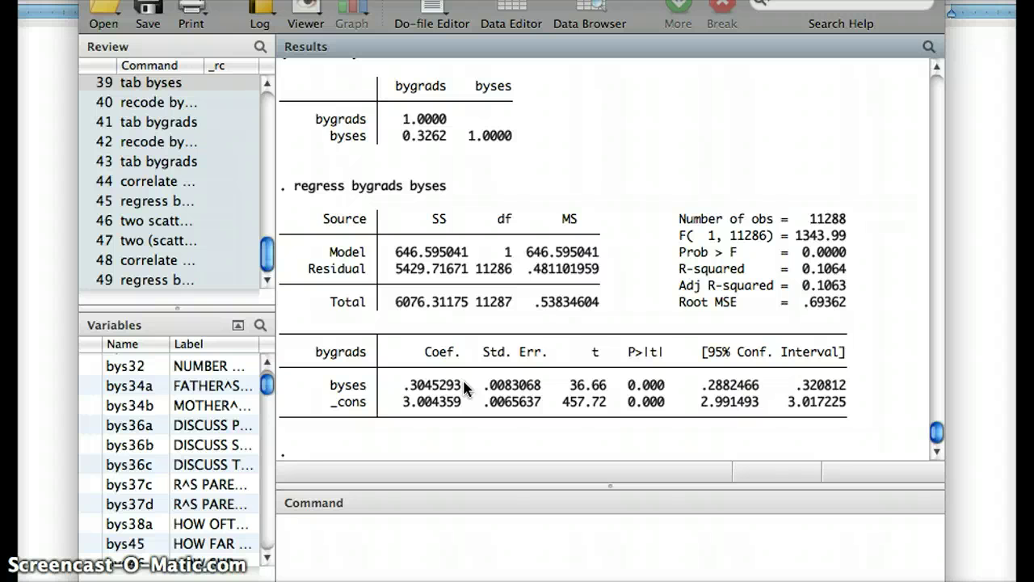
click(44, 212)
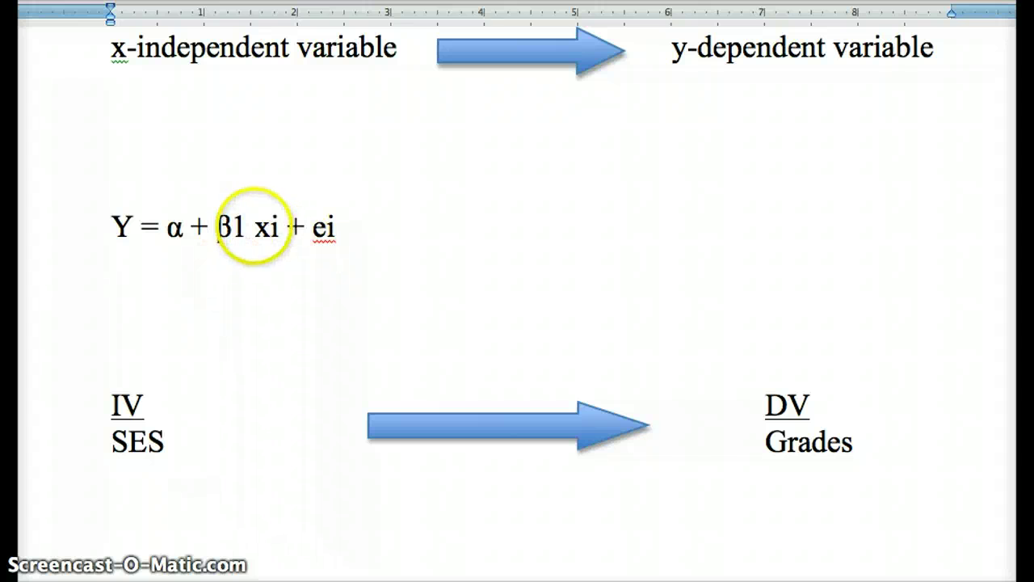
click(242, 227)
double_click(240, 228)
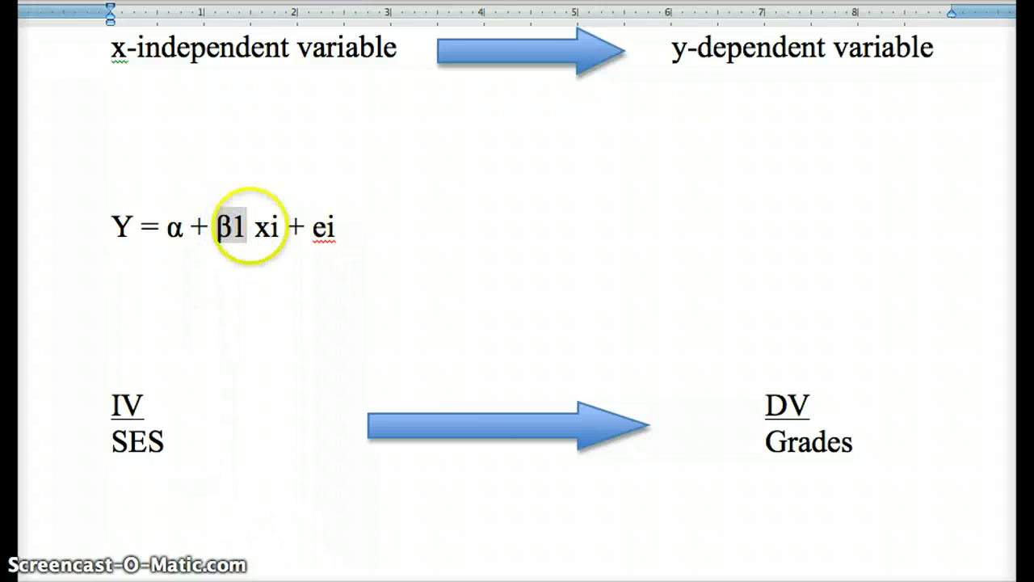
click(248, 220)
key(F9)
click(323, 347)
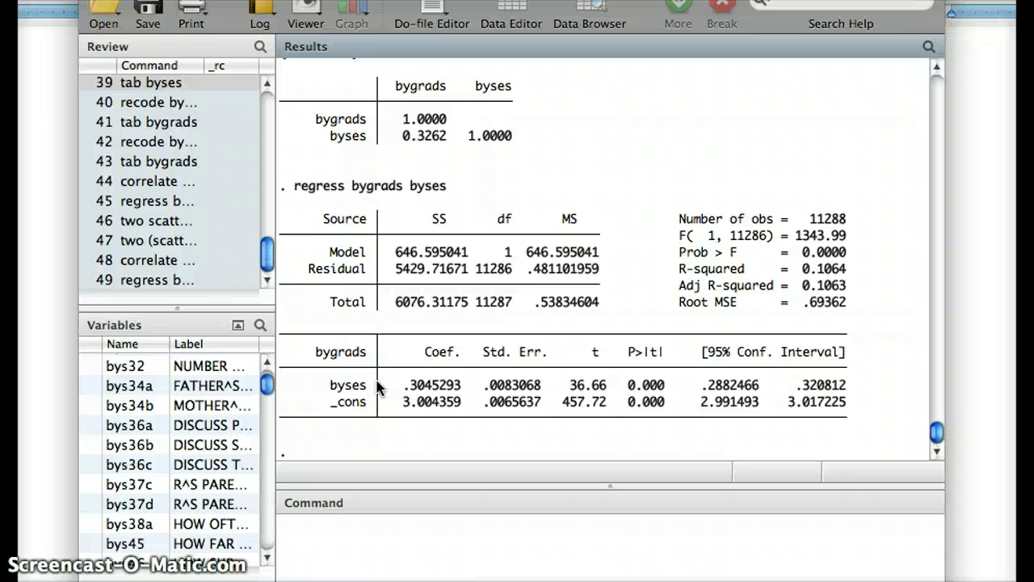
Review the tab, correlate and regress output in the Results window
scroll(377, 388, up, 10)
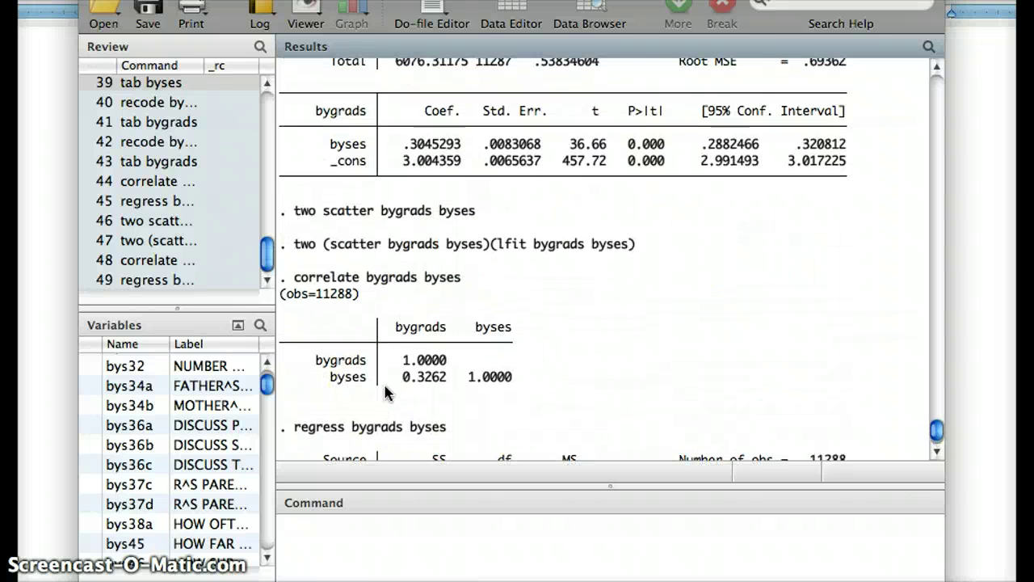
scroll(385, 392, up, 10)
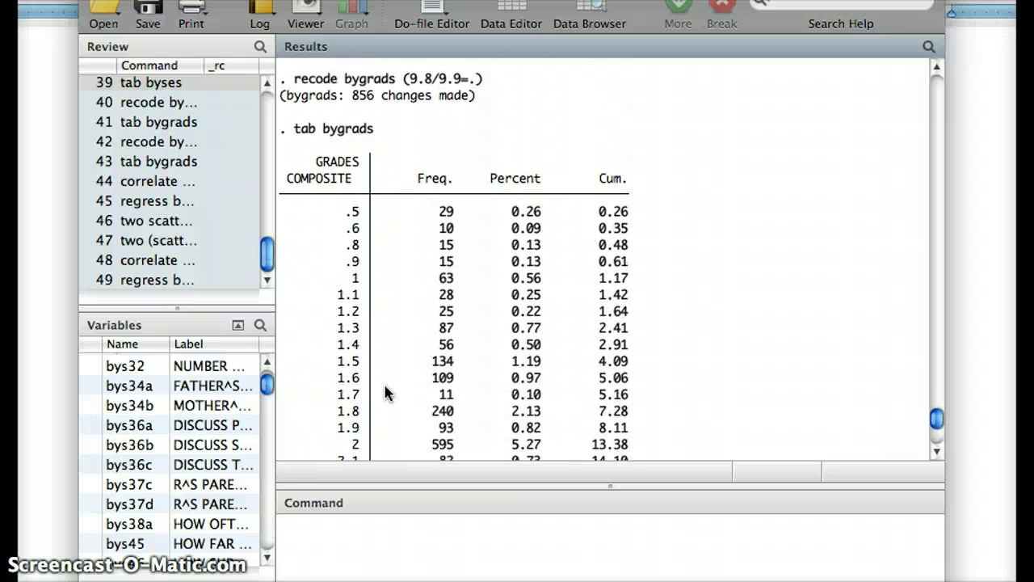
scroll(384, 392, down, 3)
scroll(384, 392, down, 2)
scroll(342, 234, down, 8)
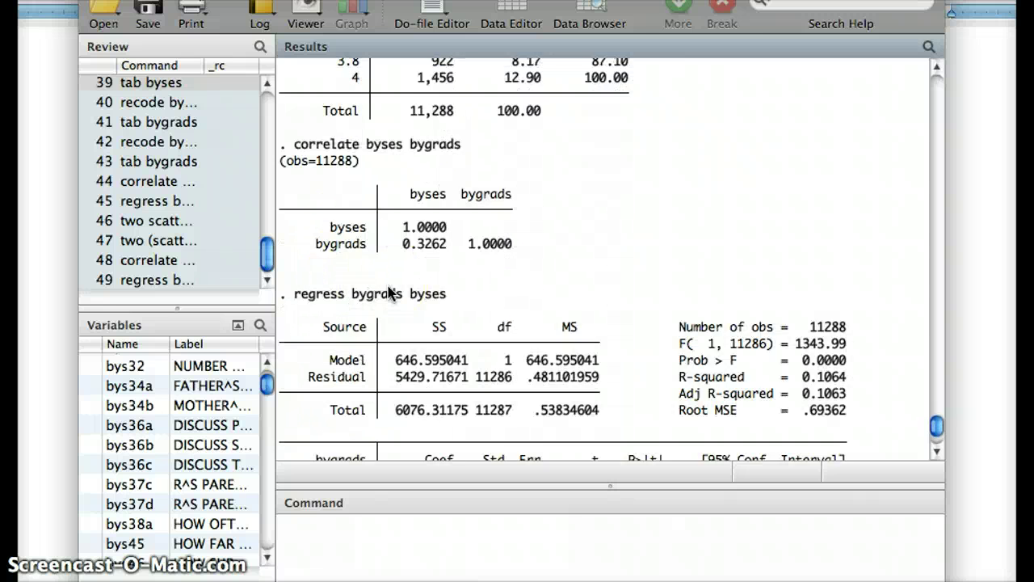
scroll(393, 293, down, 8)
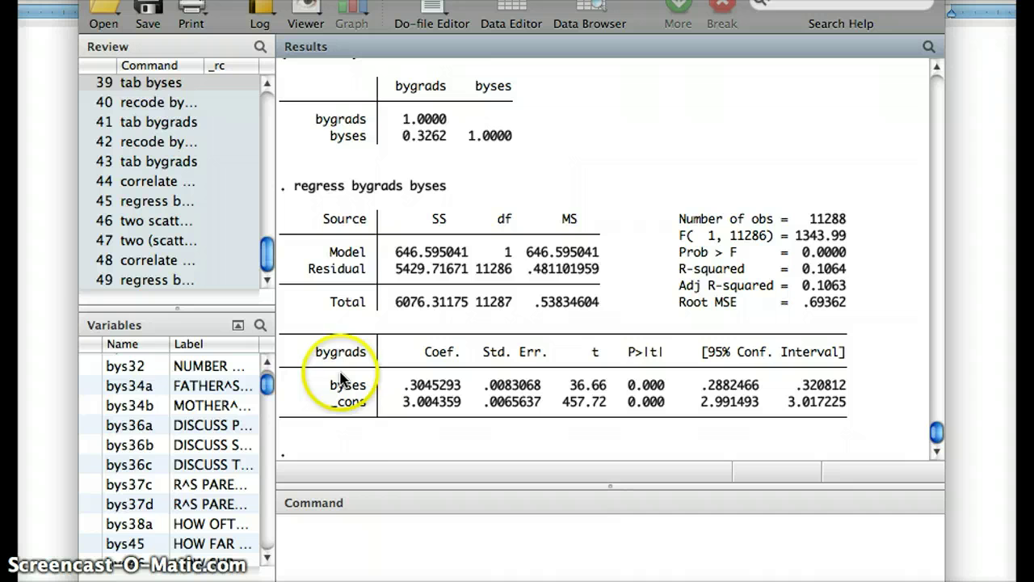
Highlight the equation Y = α + β1 xi + ei in the Word document
click(71, 316)
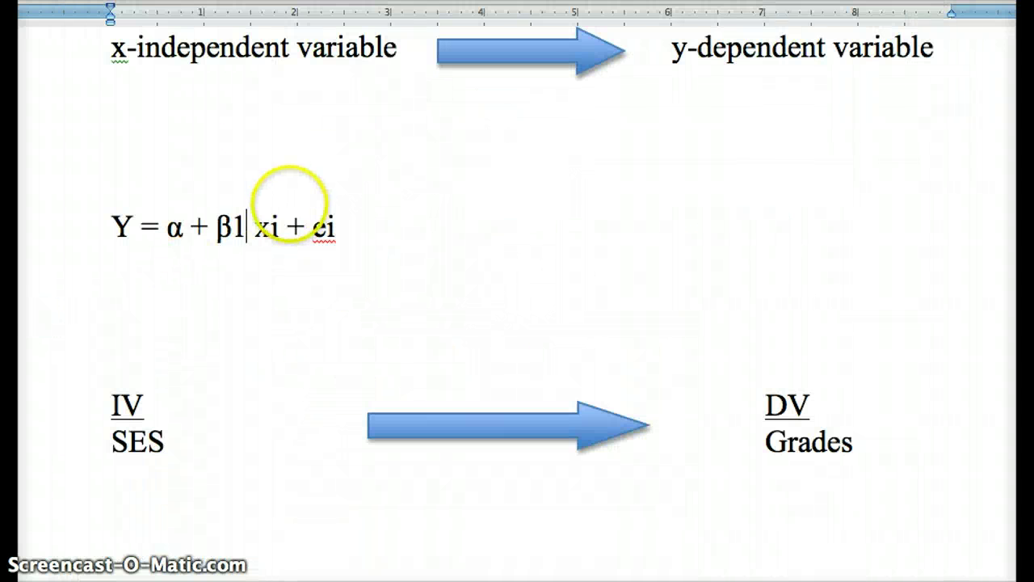
drag(114, 227, 317, 236)
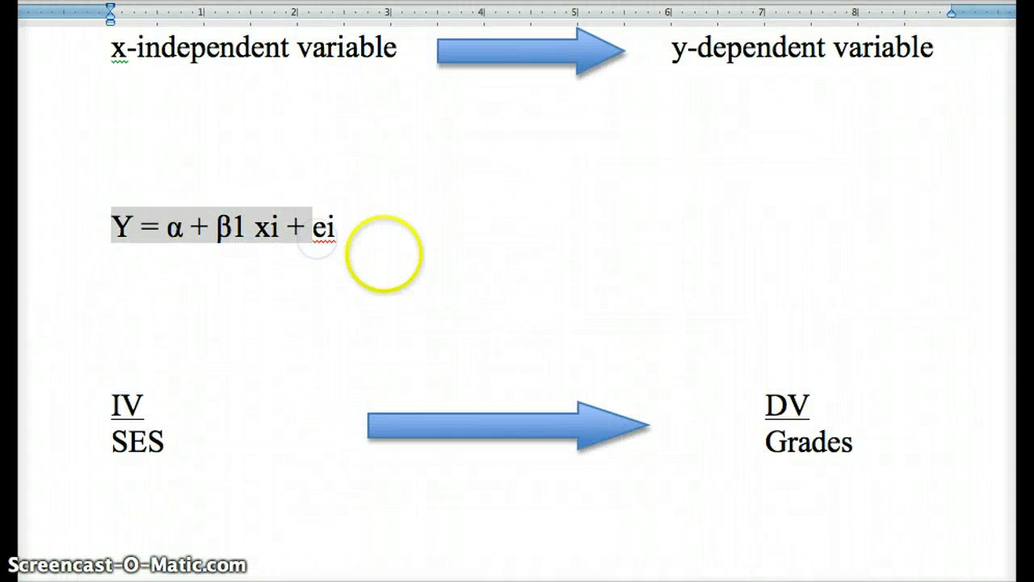
click(386, 254)
key(F3)
Highlight the intercept 3.004359 in the _cons row of Stata's regression coefficients
click(240, 361)
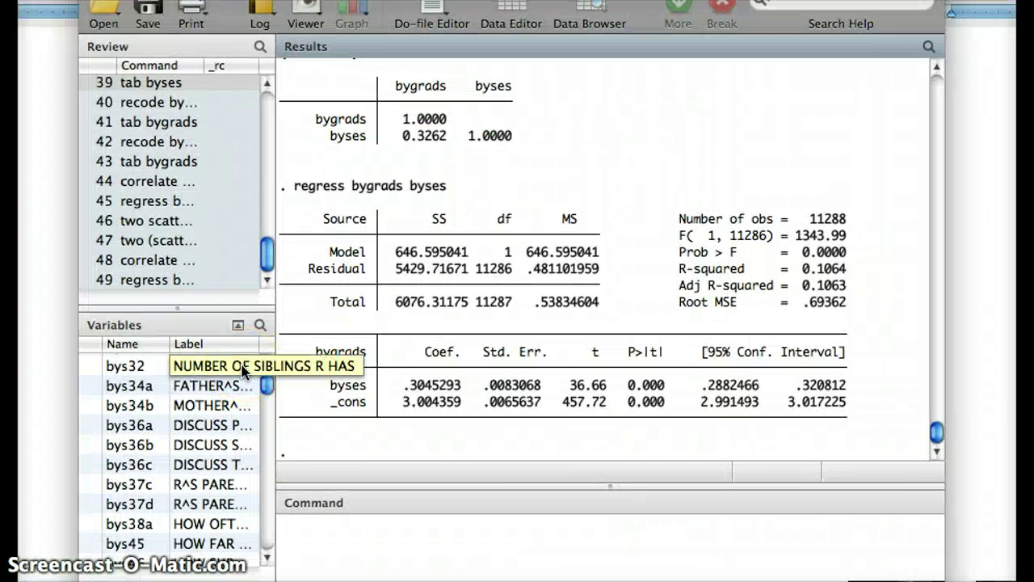
click(404, 439)
click(404, 392)
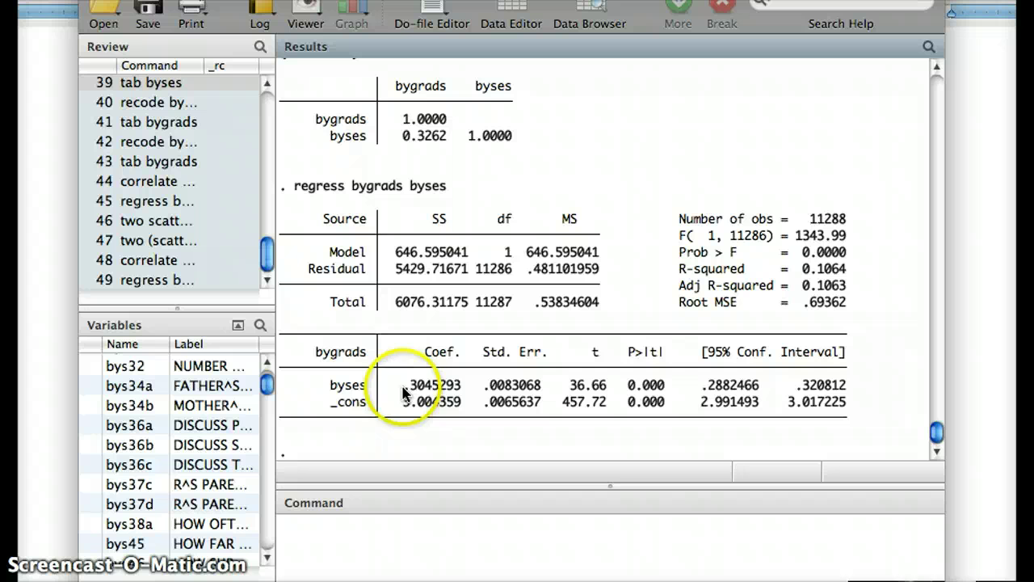
drag(404, 394, 467, 401)
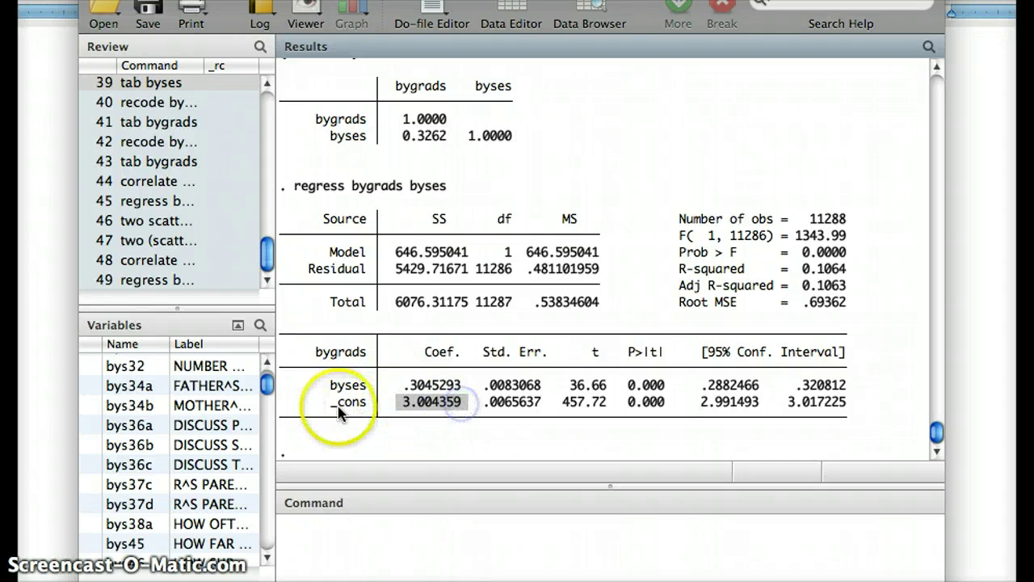
click(432, 408)
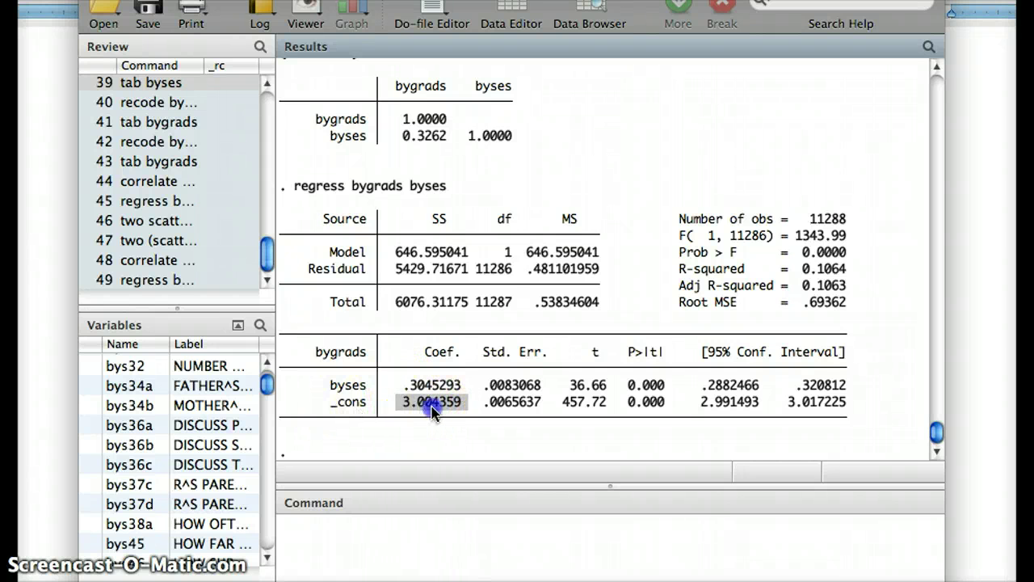
click(47, 333)
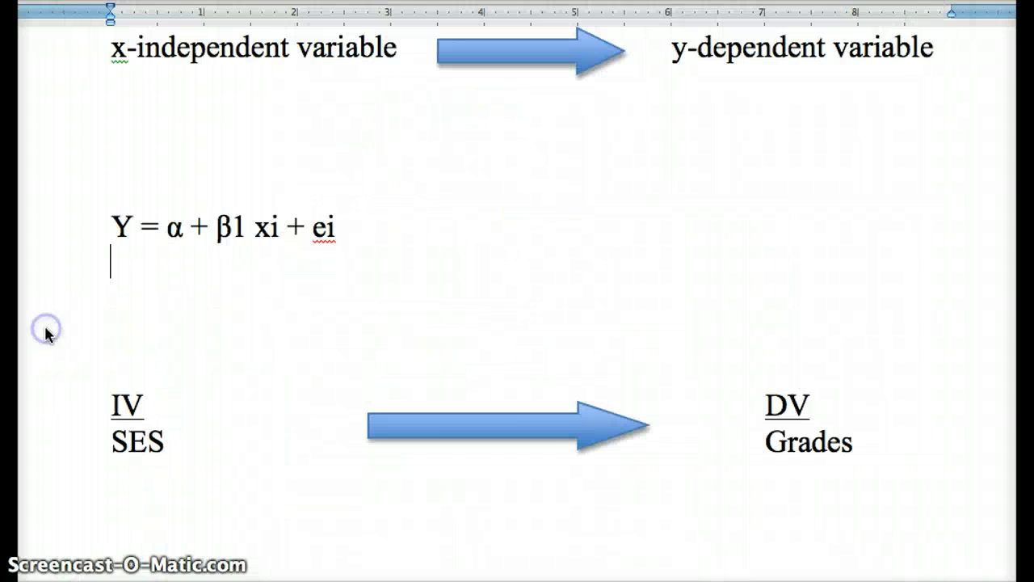
drag(190, 225, 171, 226)
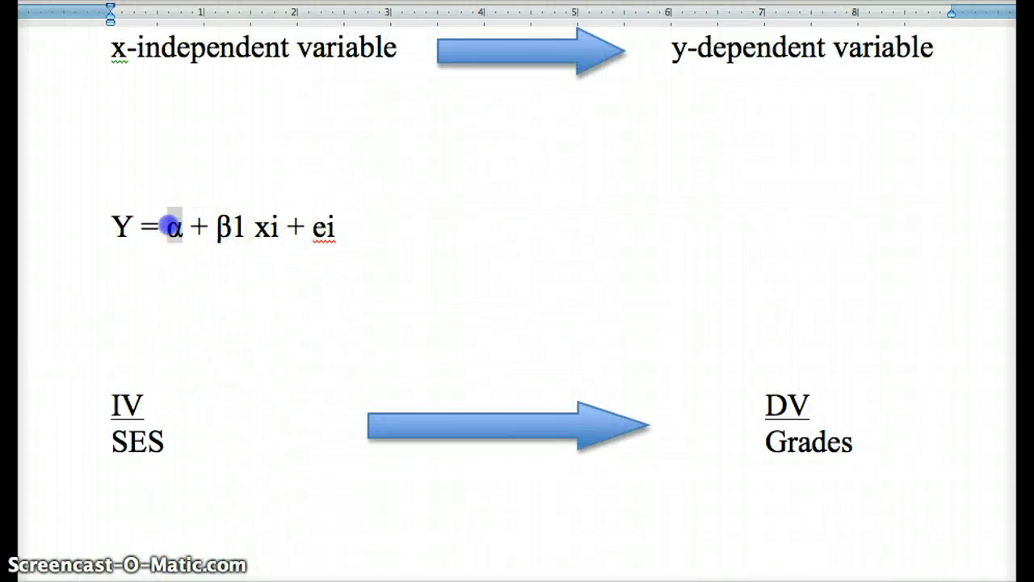
click(174, 226)
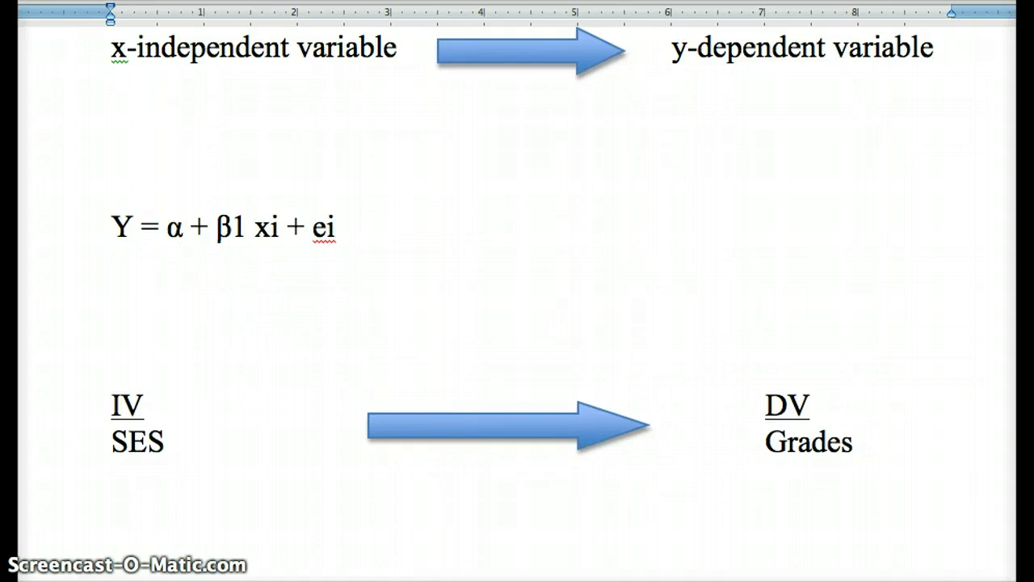
key(F9)
click(293, 336)
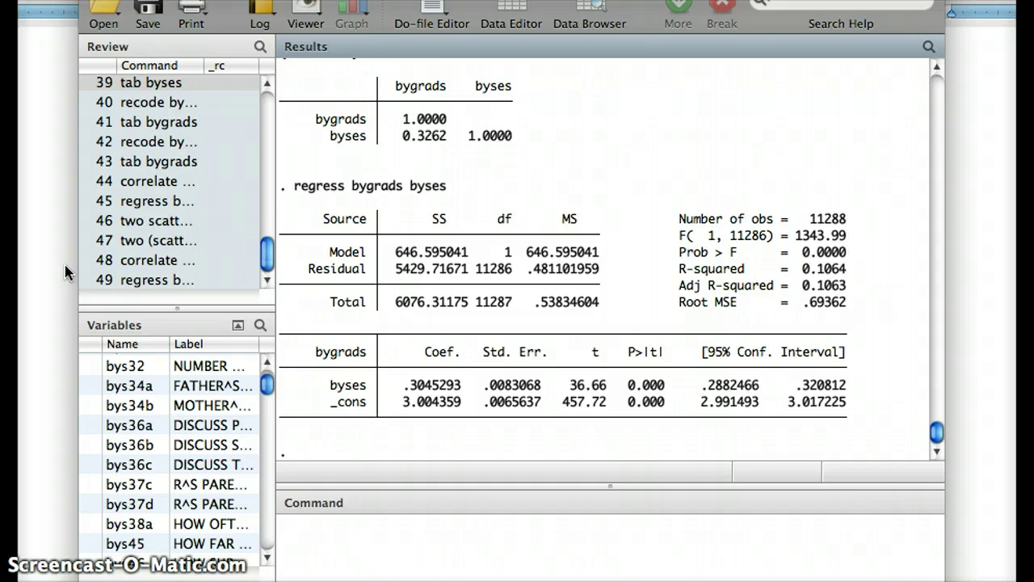
key(super+Tab)
click(224, 236)
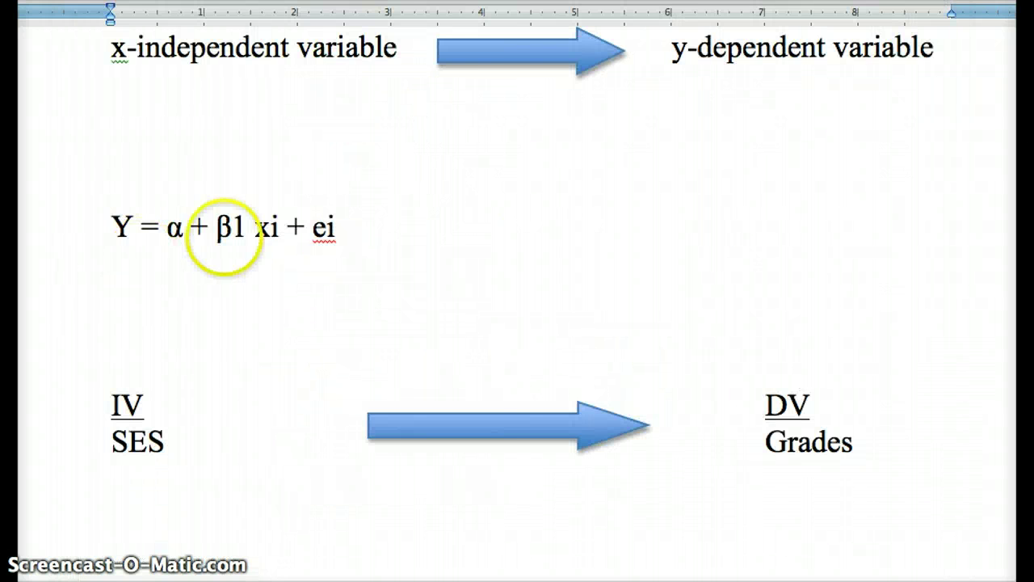
drag(250, 230, 219, 228)
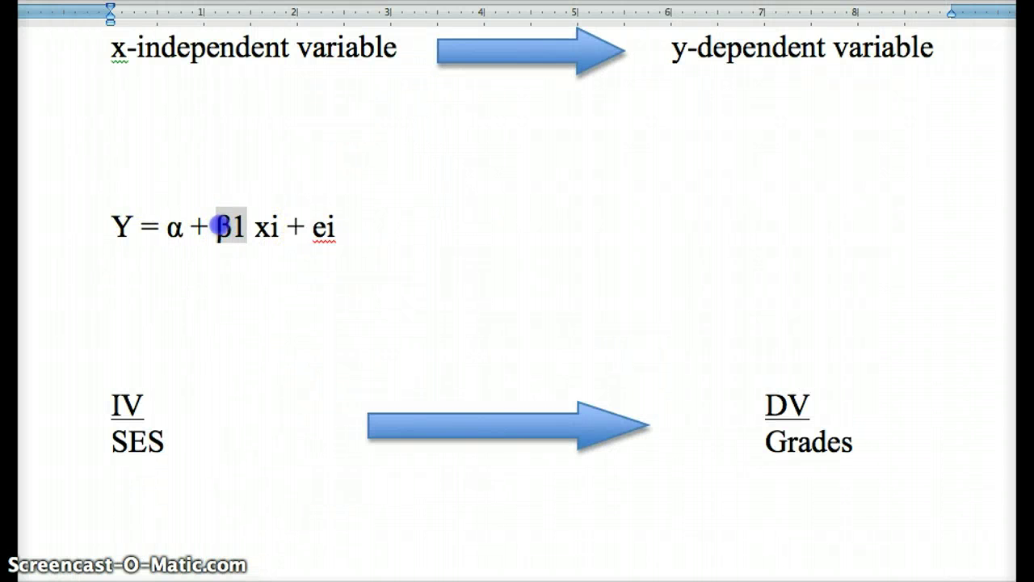
click(257, 231)
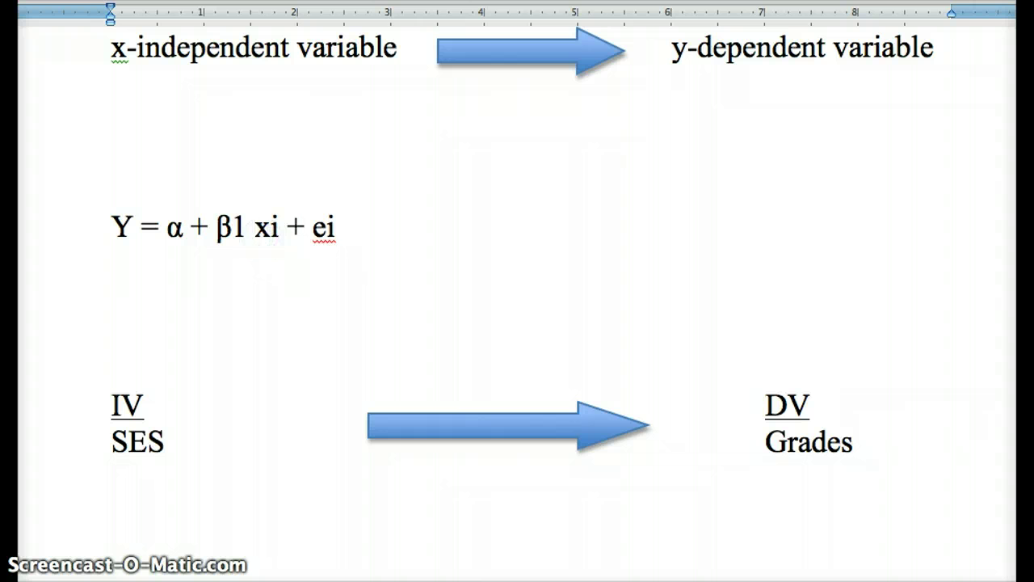
click(257, 229)
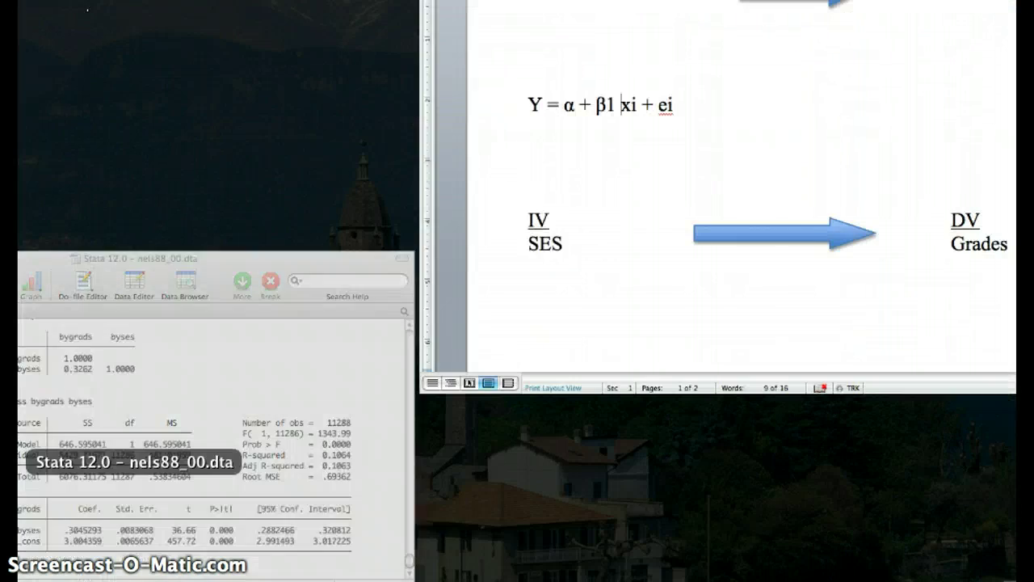
Bring Stata forward and highlight the byses p-value 0.000 in the P>|t| column
click(266, 291)
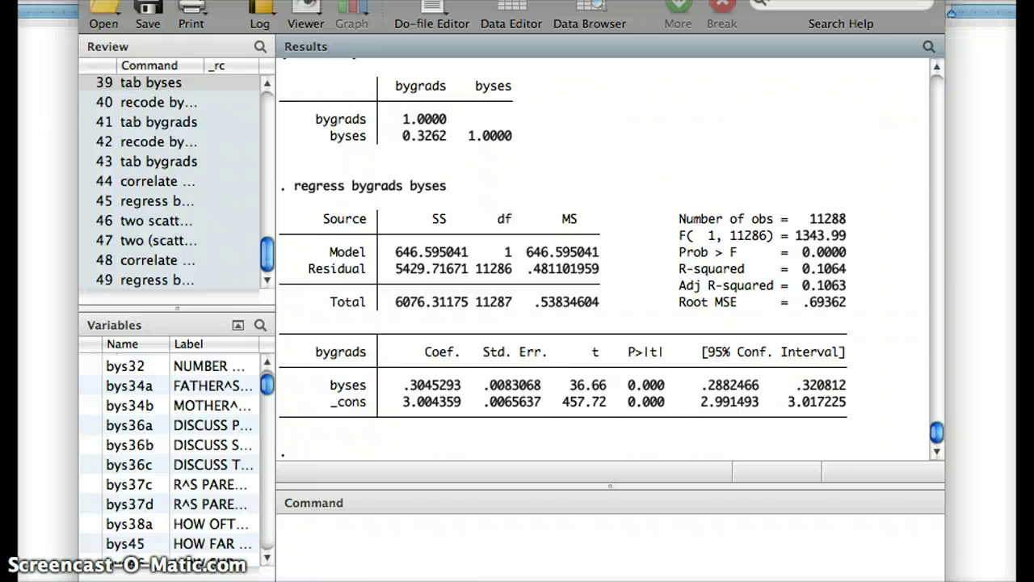
drag(667, 385, 639, 385)
click(646, 385)
click(698, 301)
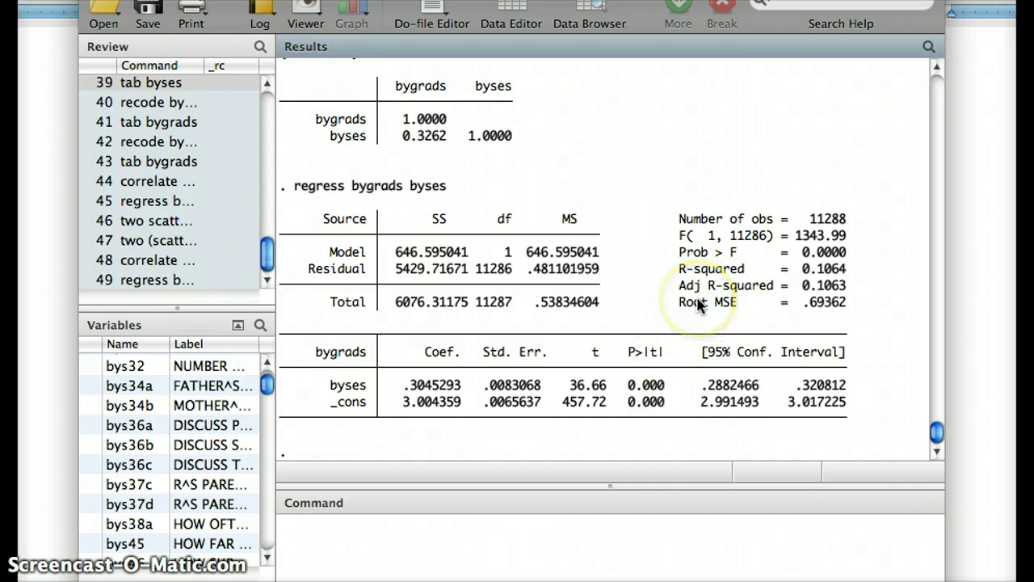